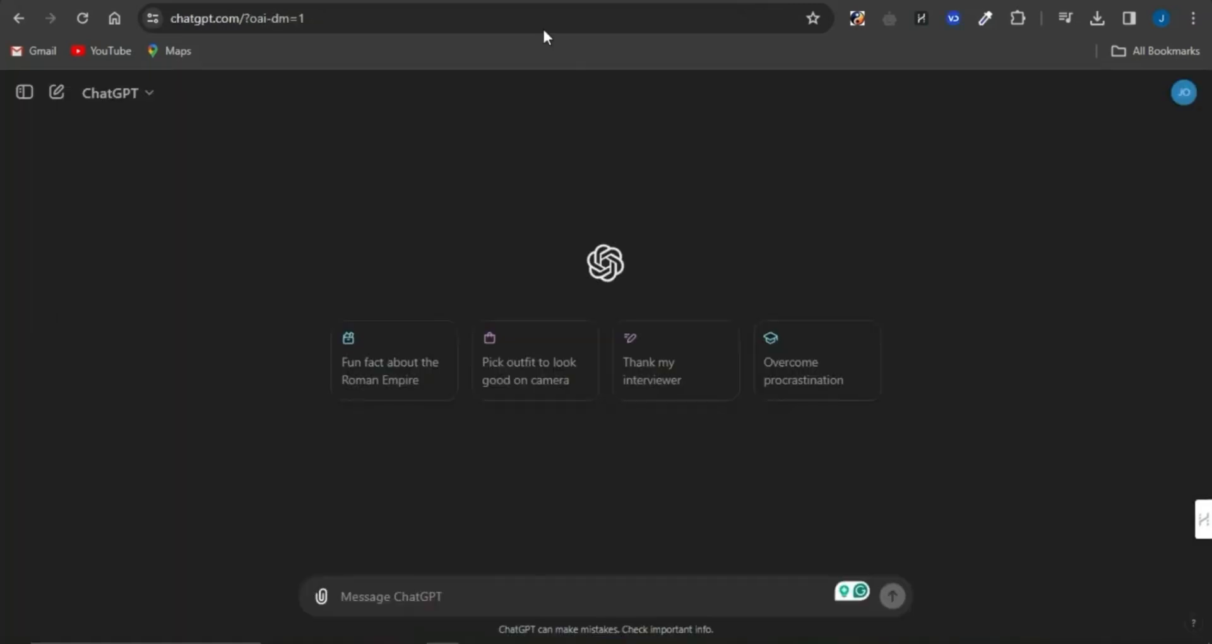
Draft a ChatGPT prompt describing a faceless TikTok account where each video is a Google Earth flyover with an AI-generated script
left_click(522, 584)
type("i run a faceless Tiktok account  where each video is a Googke Earth Flyover of an individual location with an AI generated script/voiceover talking about that location. i need 50 visually appealing location ideas that are likely to go viral. on top of being visually appealing, the locations need to have an interesting story to them tko make the video interesting. the locations also need to be able to be seen on the 3D view on Google Earth. make the theme")
key("BackSpace")
key("BackSpace")
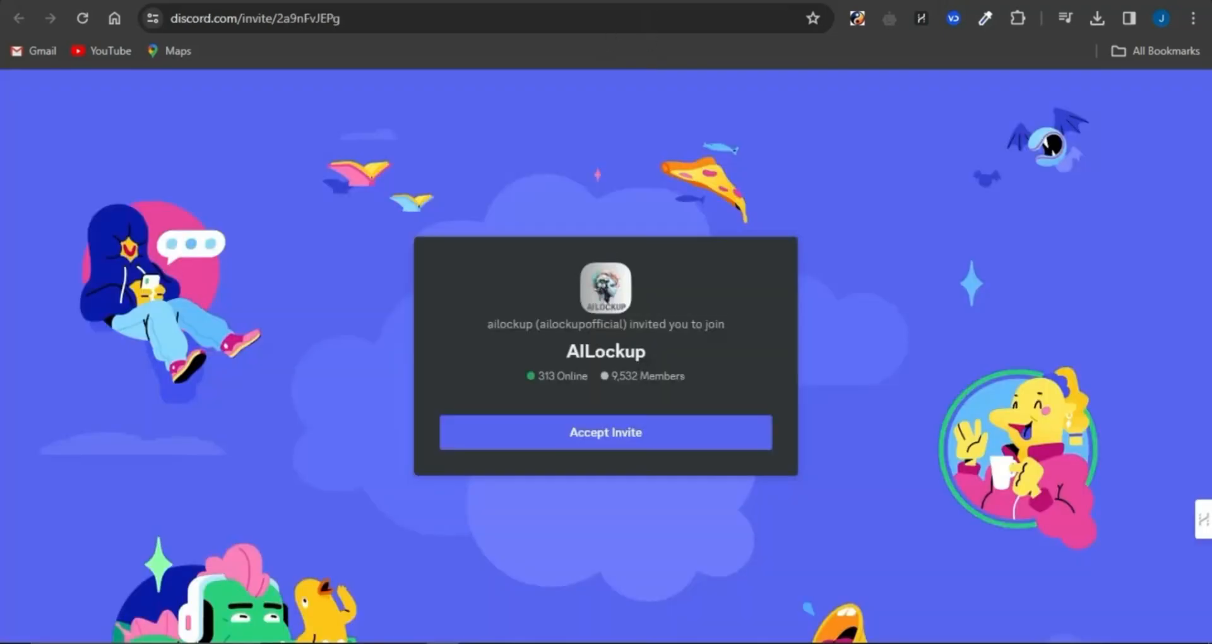
Join the AILockup server on Discord and open the prompt-guide post "Video Creation With Google Studio"
left_click(629, 446)
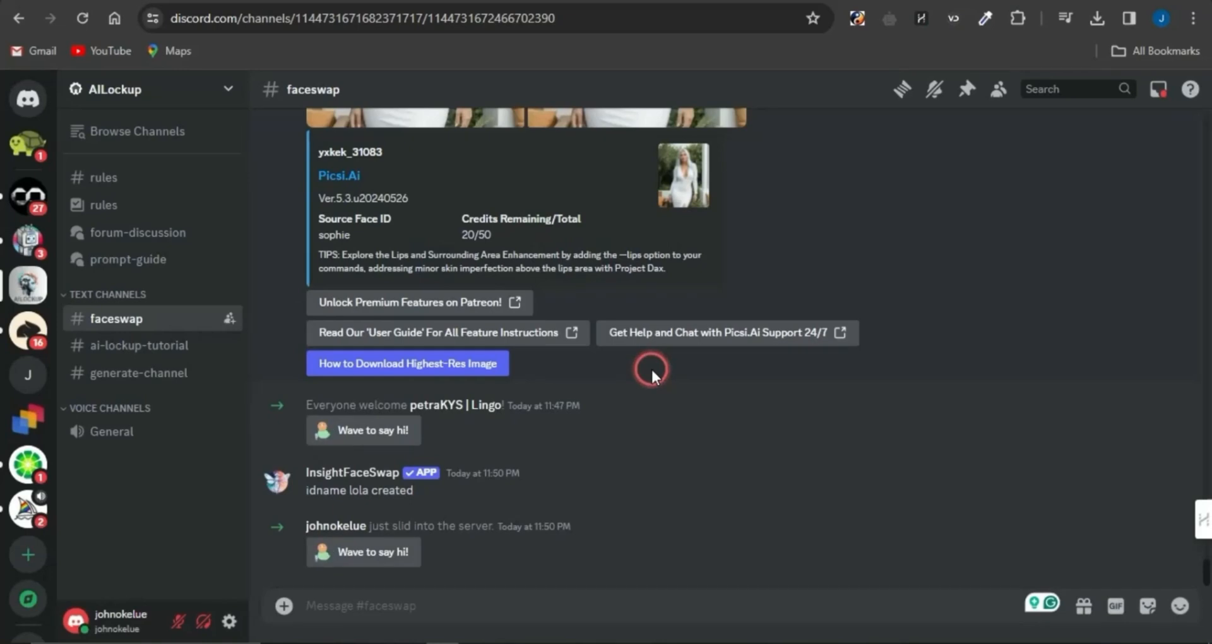
left_click(145, 260)
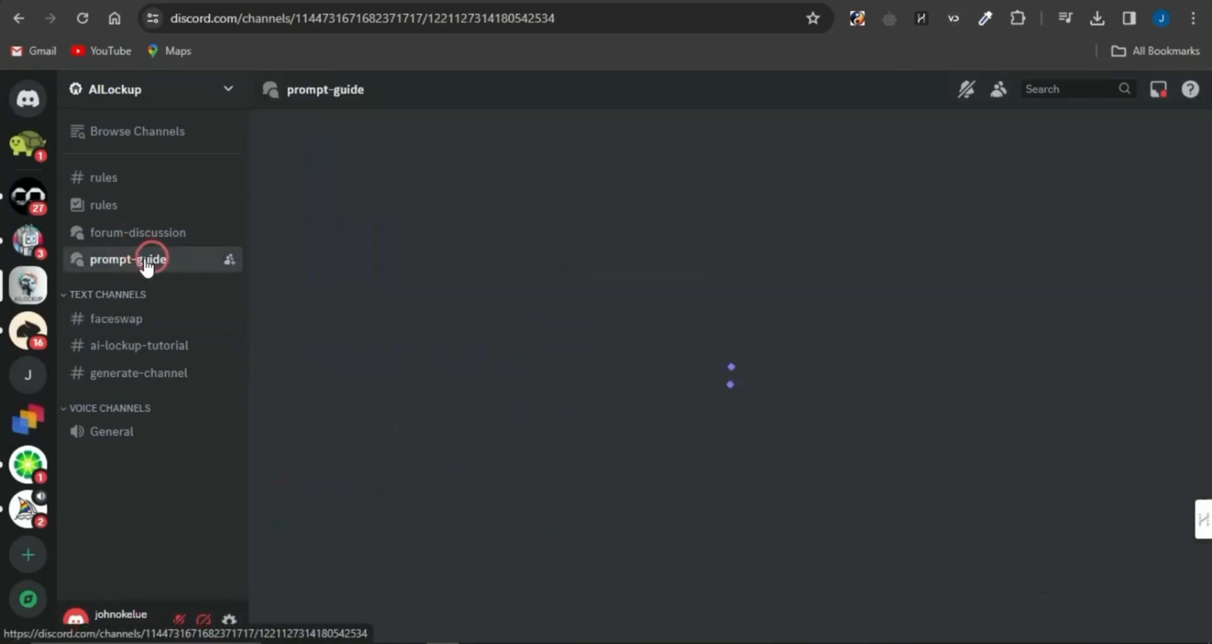
left_click(419, 346)
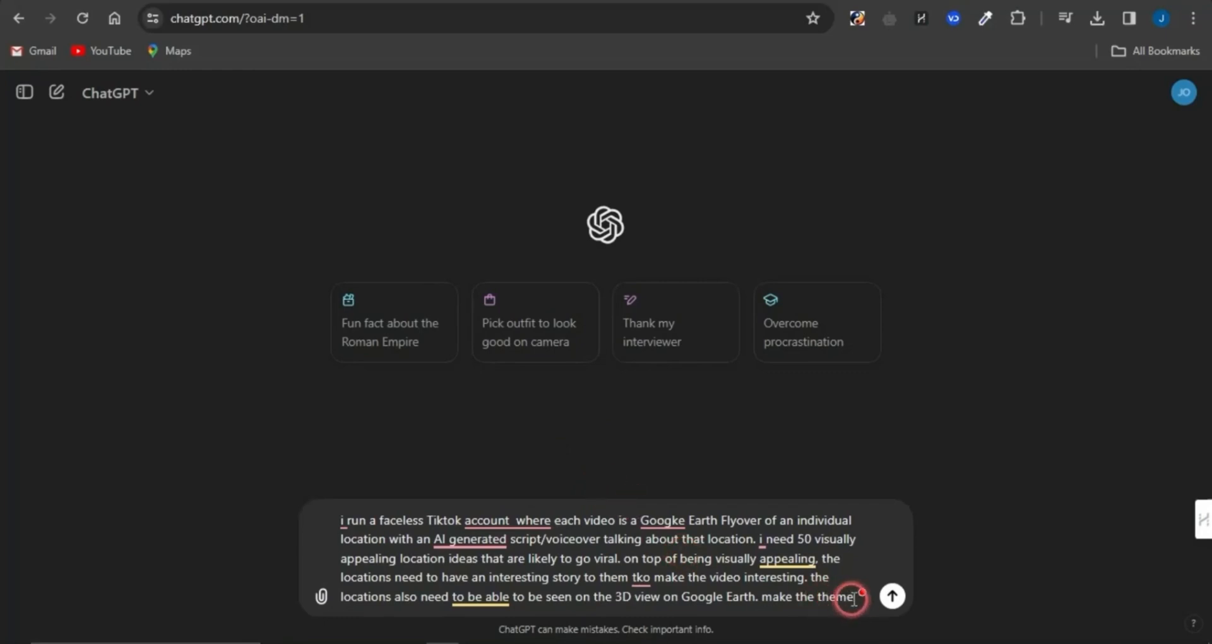
In ChatGPT, remove "make the theme" from the end of the location-ideas prompt, correct flagged wording such as "Googke", and submit it
left_click_drag(760, 596, 859, 598)
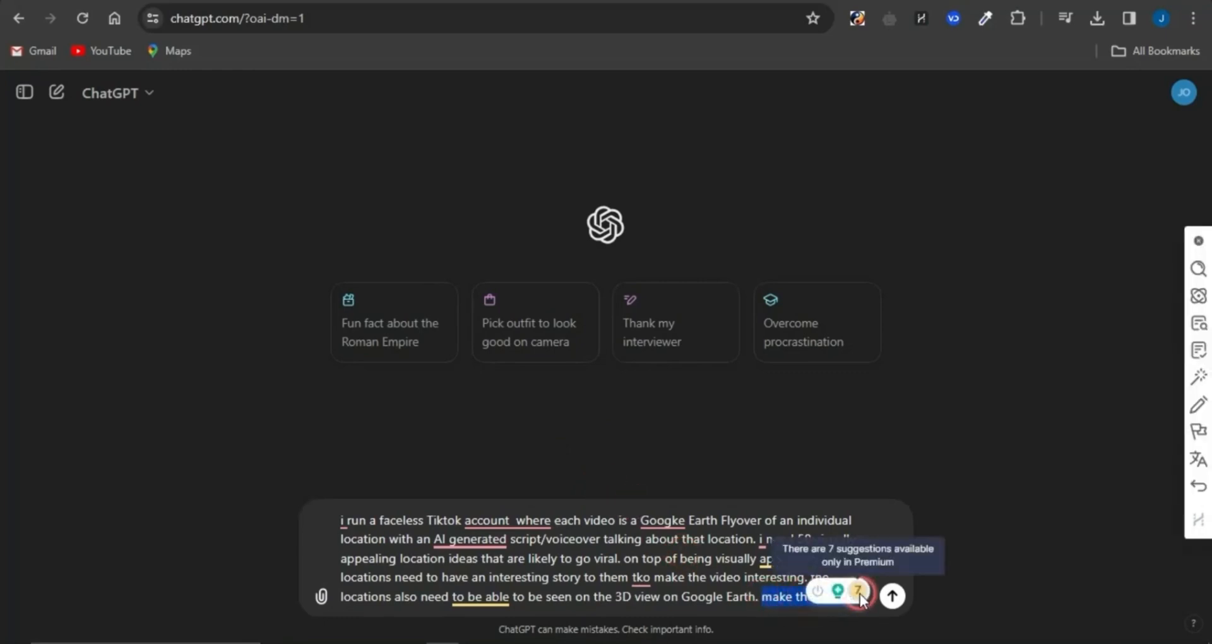
key("BackSpace")
mouse_move(679, 522)
left_click(678, 410)
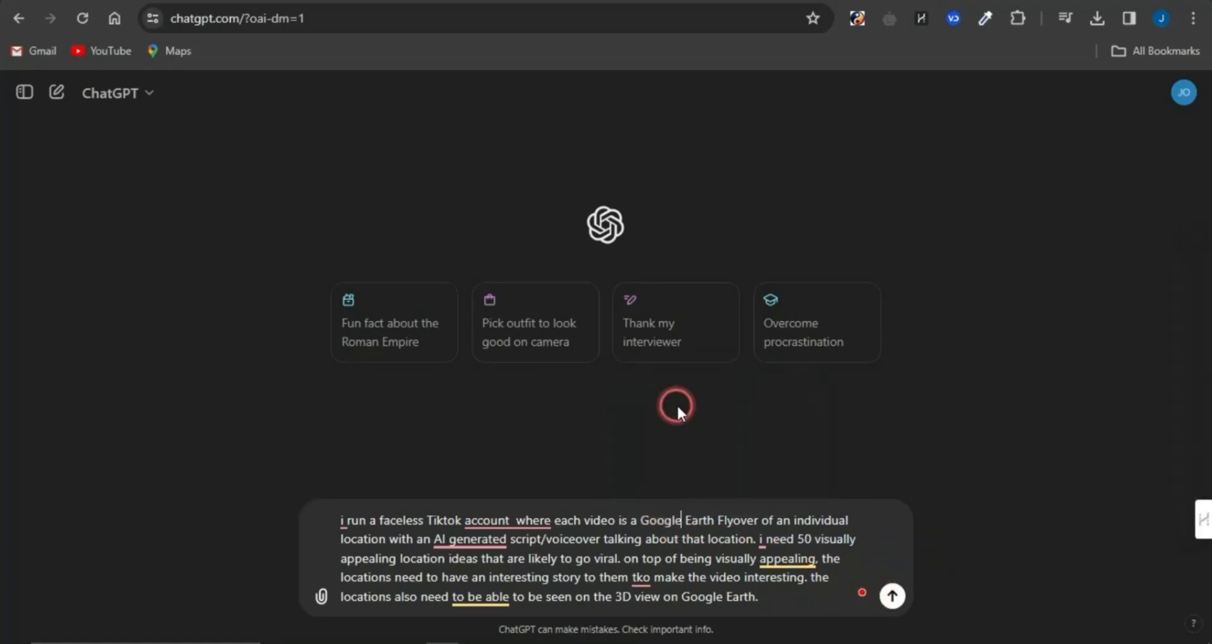
mouse_move(505, 522)
left_click(499, 441)
mouse_move(470, 538)
left_click(486, 453)
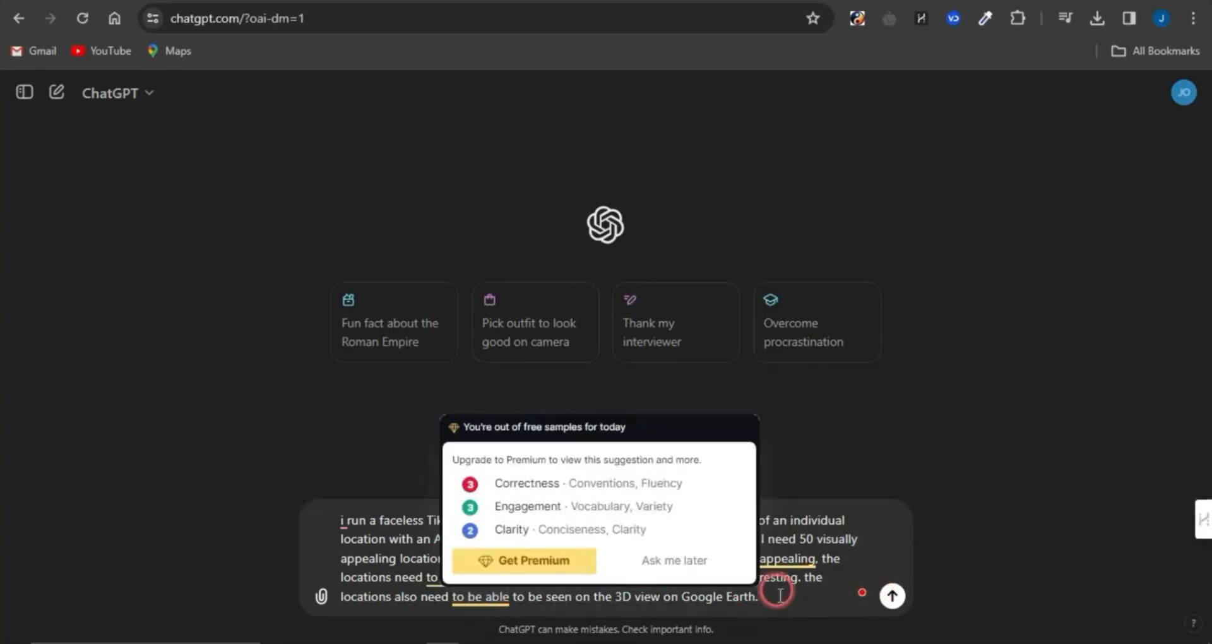
key("Return")
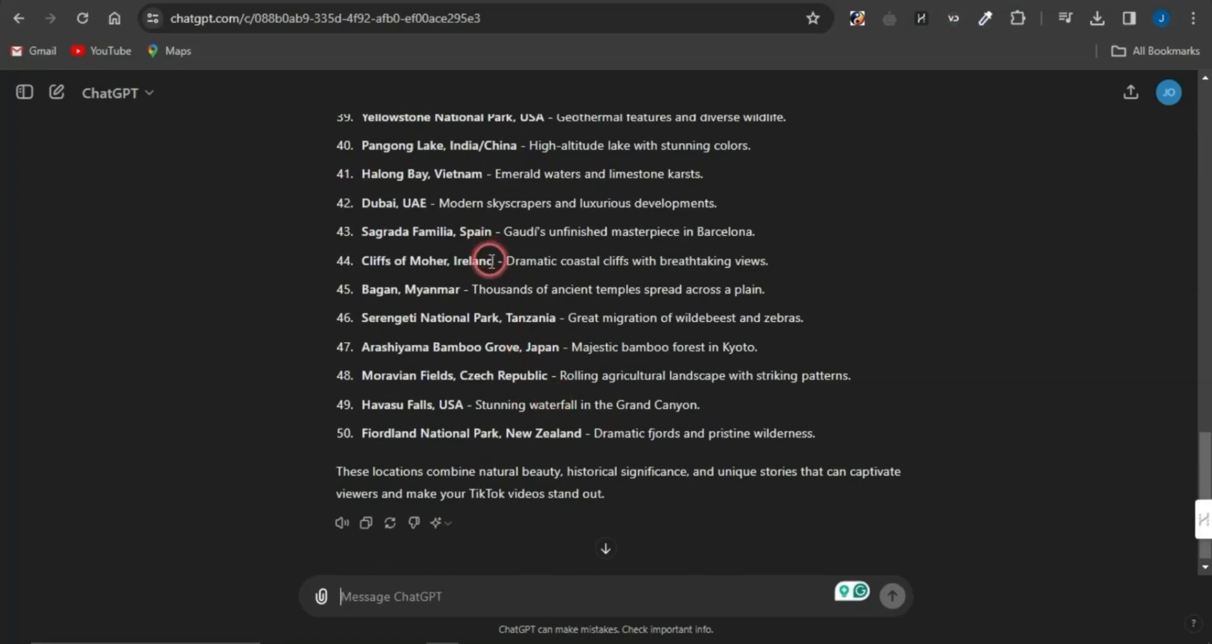
Highlight "Cliffs of Moher, Ireland" in the location list and review the Script Prompt in the Discord post
left_click_drag(493, 261, 361, 265)
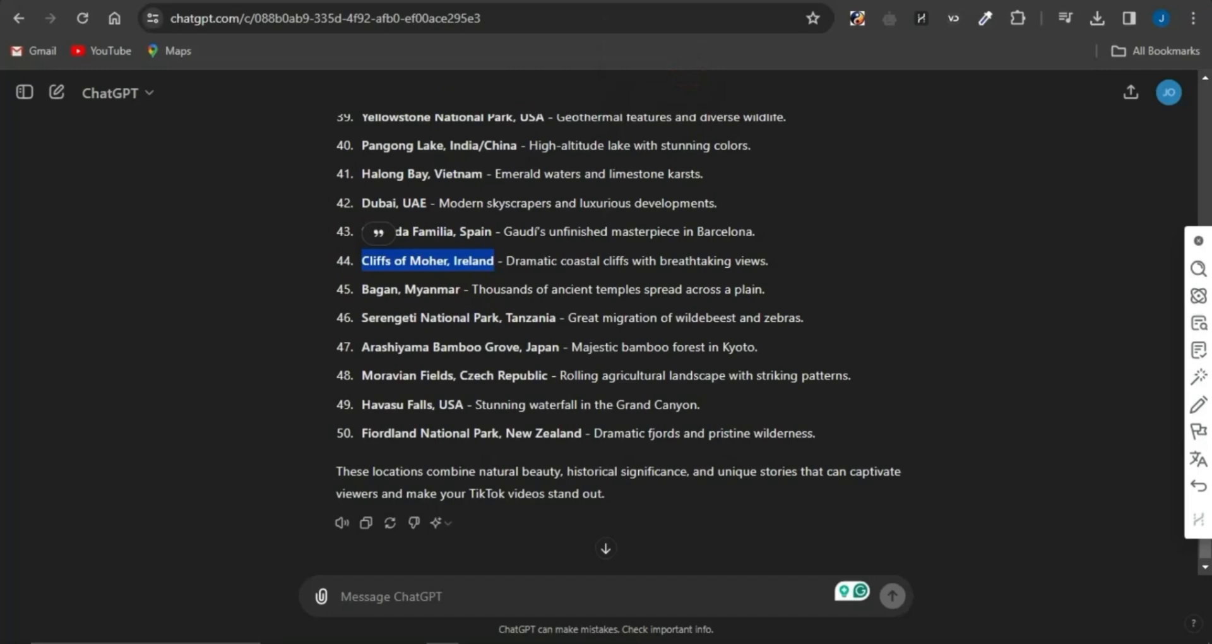
key("ctrl+Tab")
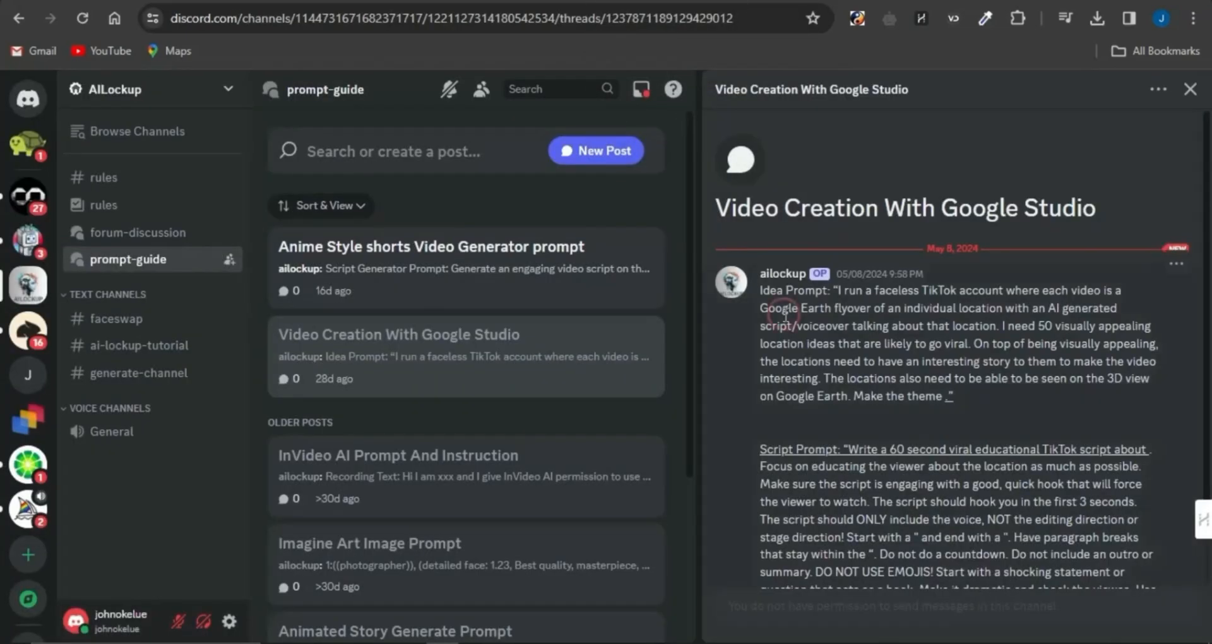
scroll(834, 449, "down", 3)
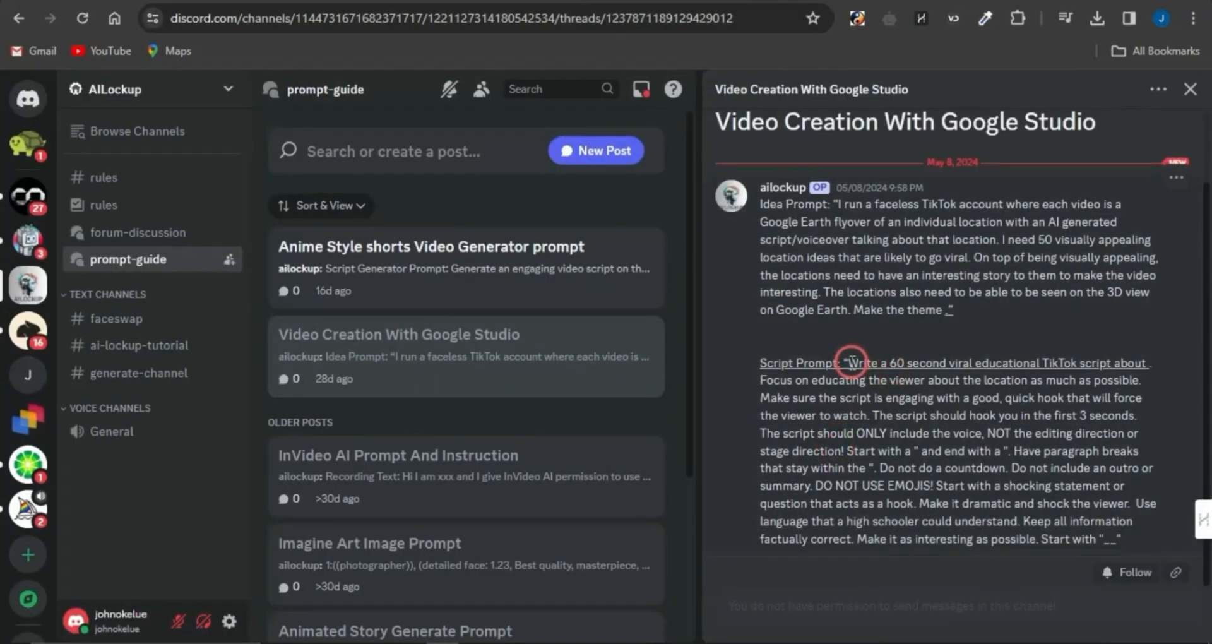
key("ctrl+Tab")
scroll(570, 592, "up", 1)
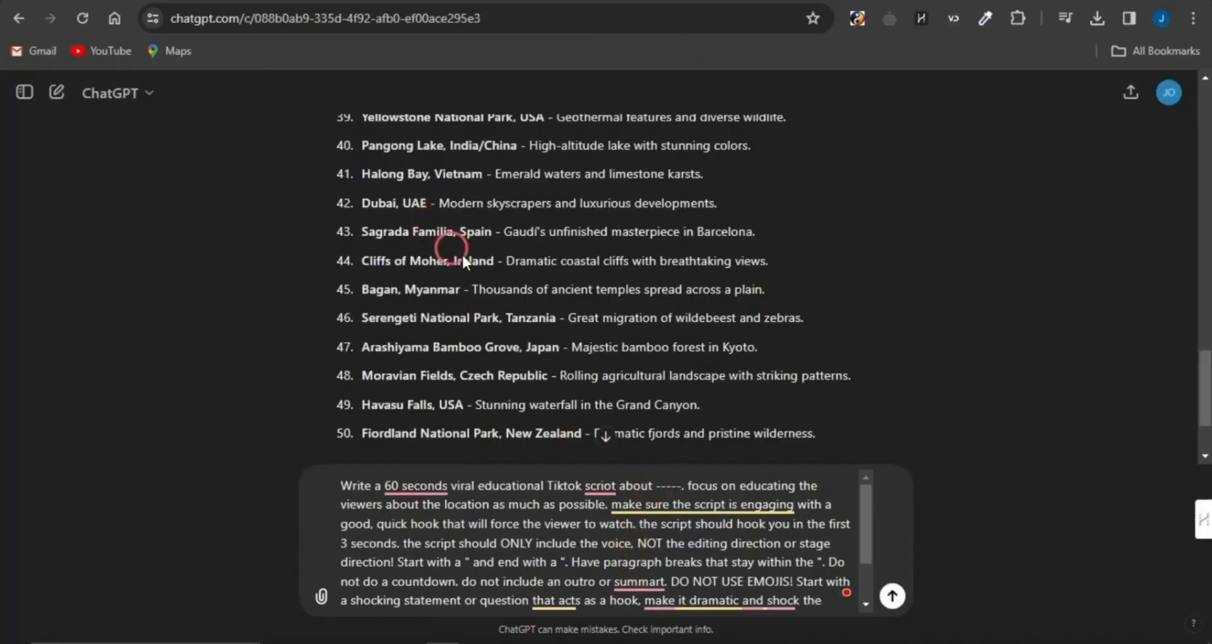
Replace the "-----" placeholder in the TikTok script prompt with "Cliffs of Moher, Ireland" copied from the location list
left_click_drag(495, 261, 358, 261)
key("ctrl+c")
double_click(660, 486)
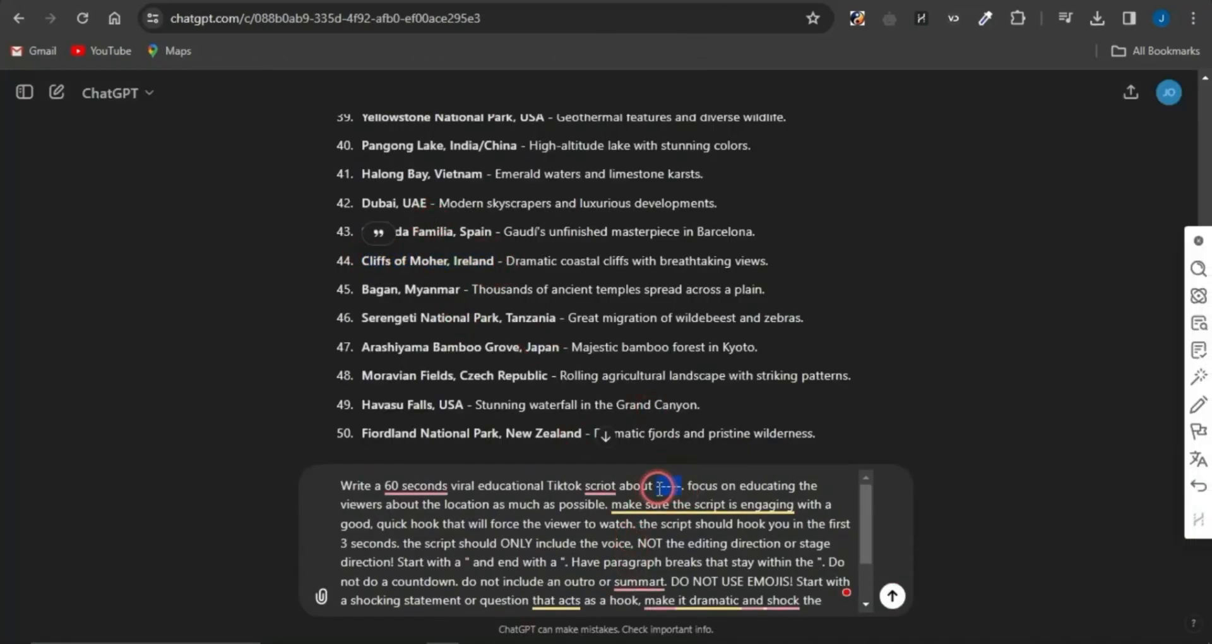
key("ctrl+v")
Remove the closing "start with" instruction from the script prompt and submit it
scroll(785, 577, "down", 2)
left_click(786, 579)
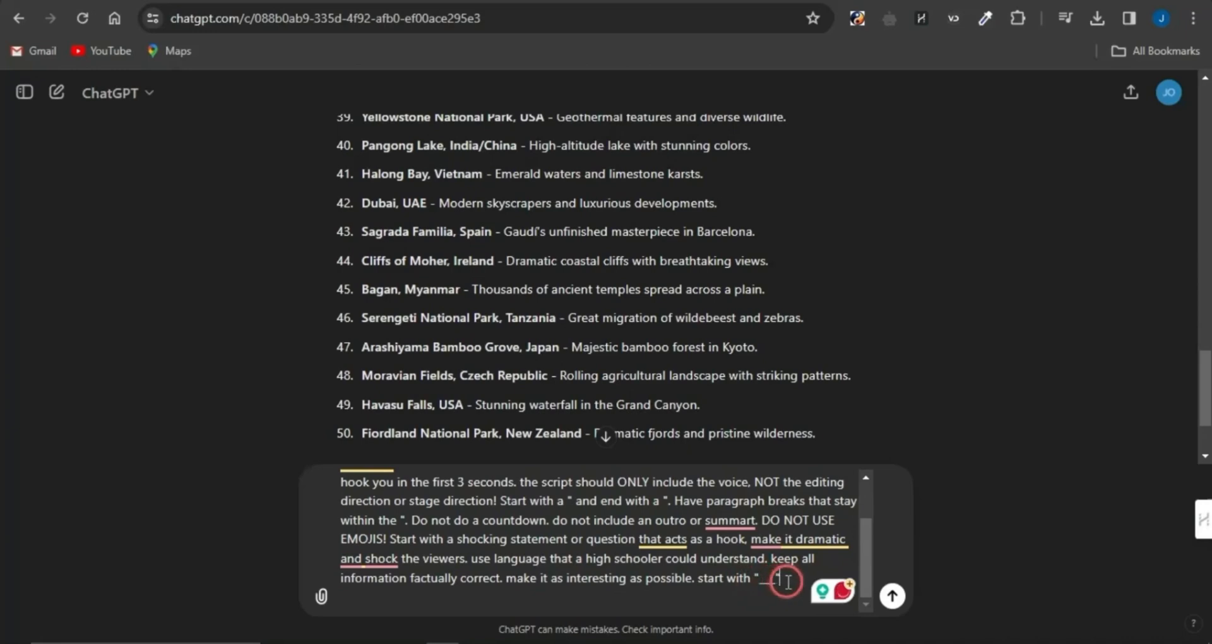
left_click_drag(788, 582, 702, 578)
key("BackSpace")
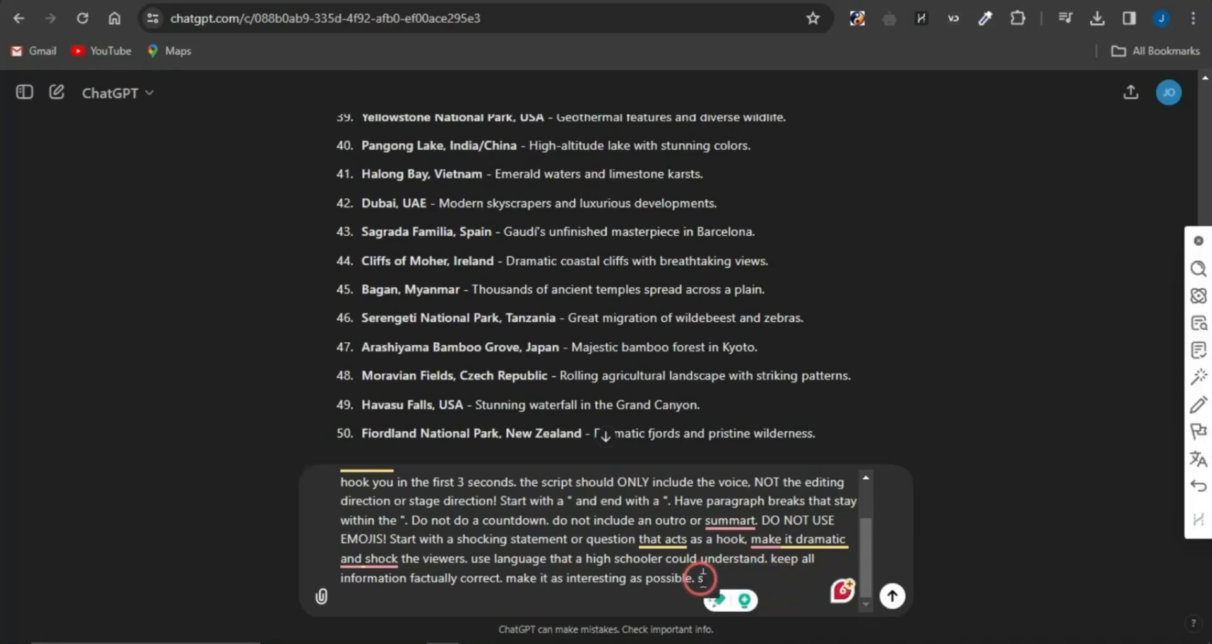
key("BackSpace")
key("Return")
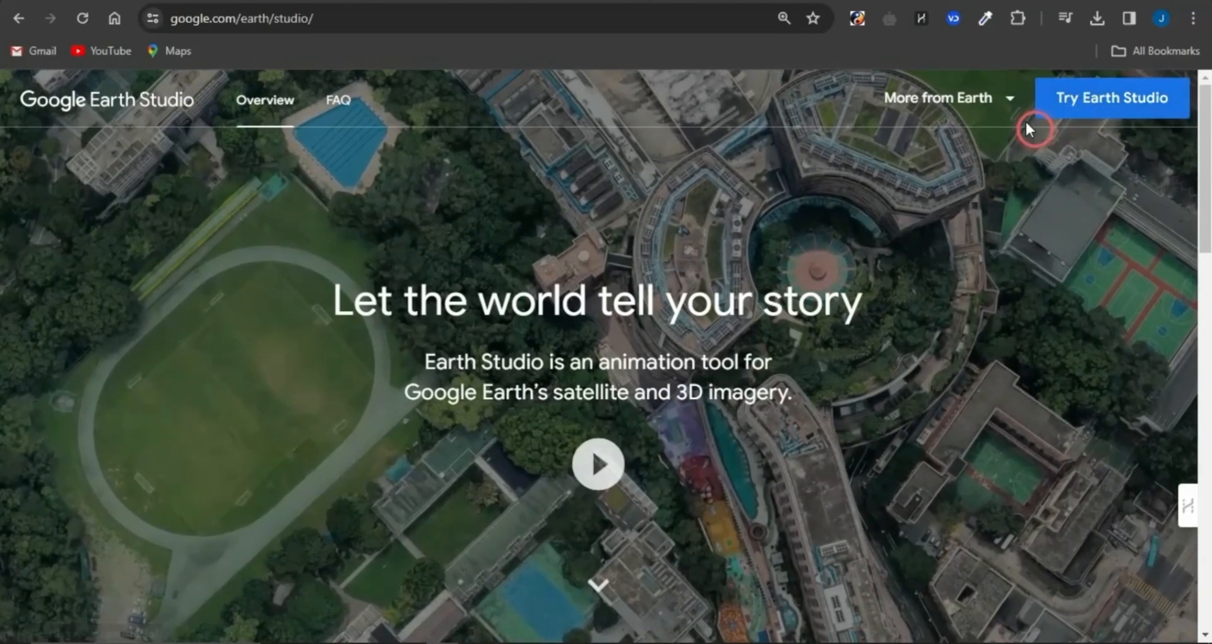
Launch Google Earth Studio and start a Quick Start project with the Spiral template
left_click(1073, 100)
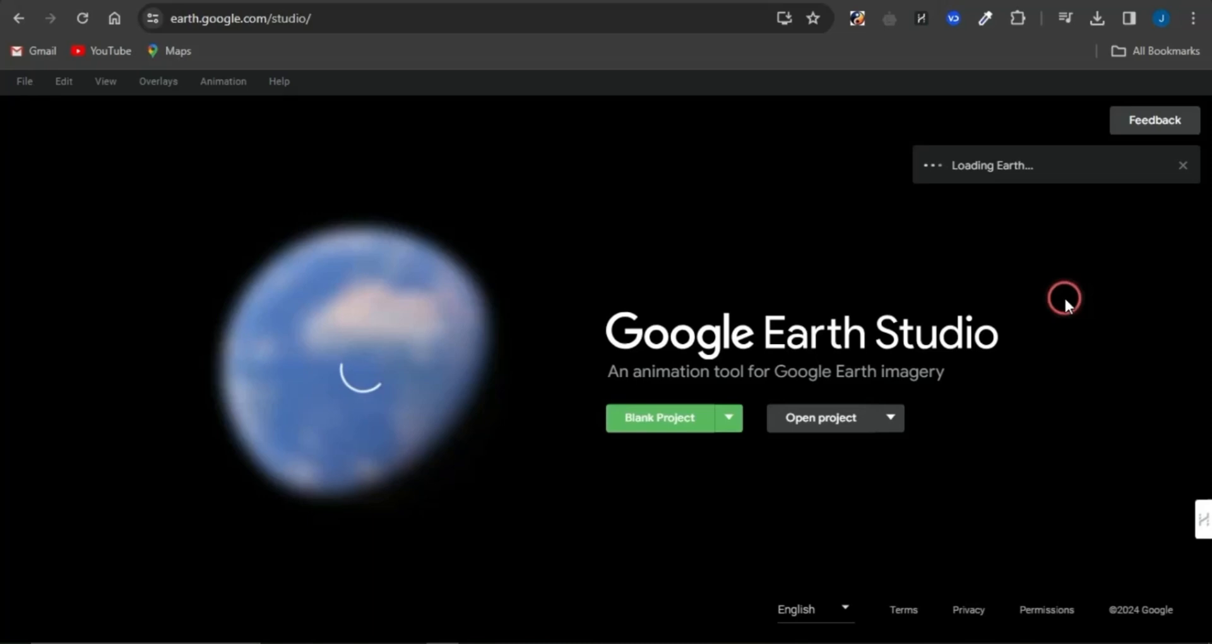
left_click(731, 418)
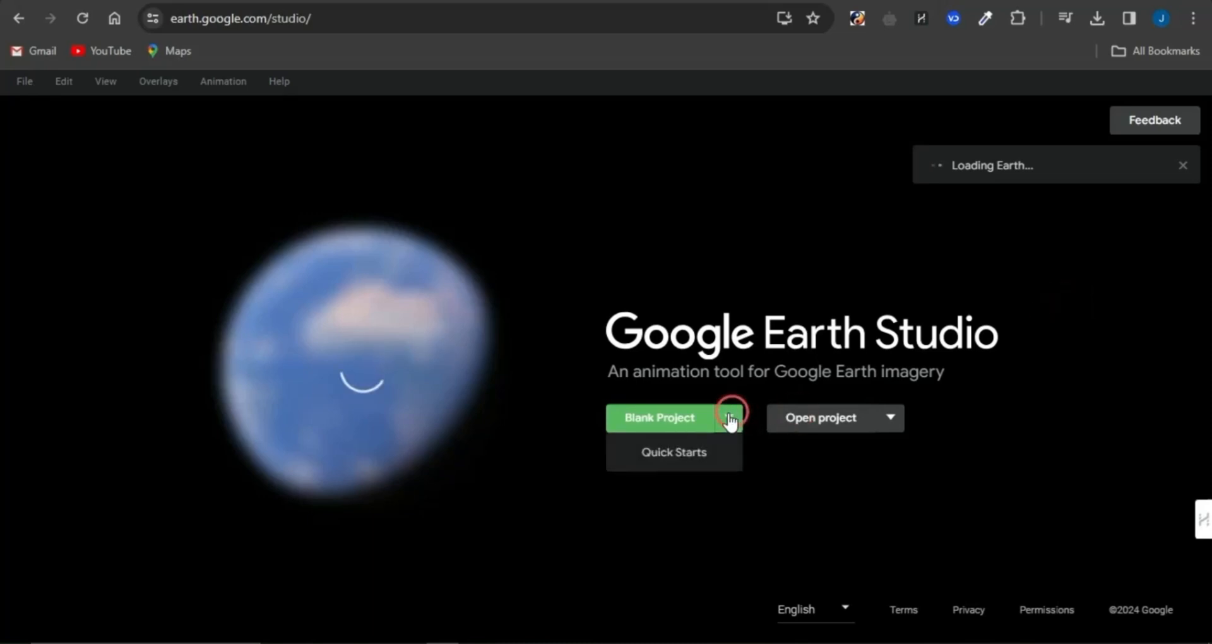
left_click(688, 452)
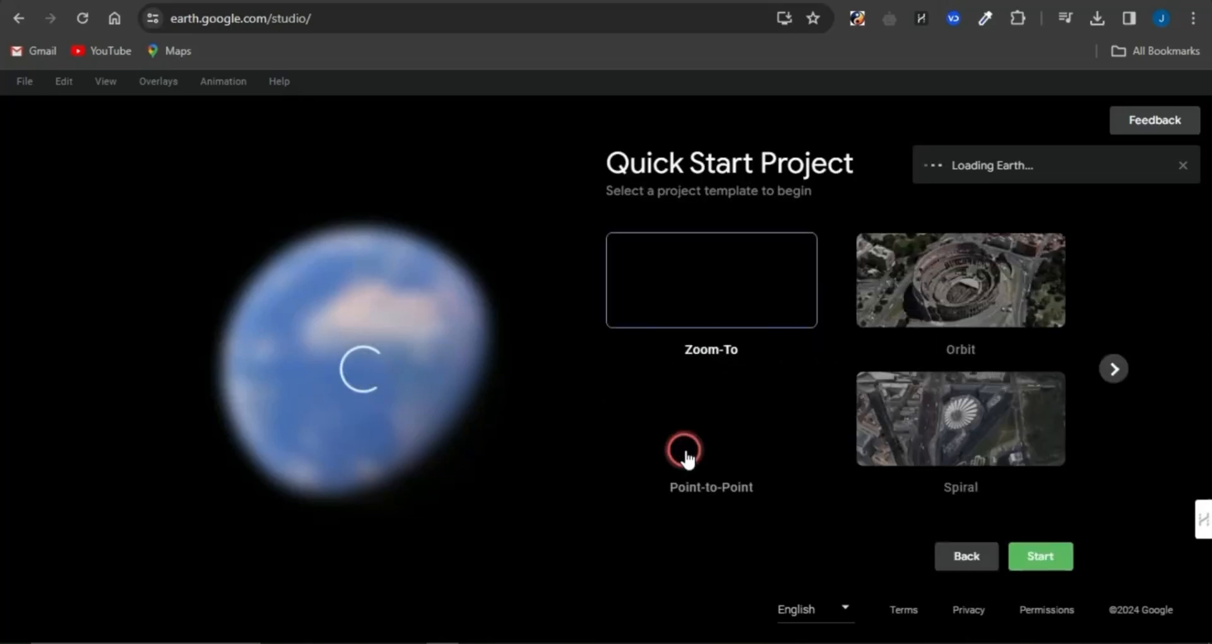
left_click(1107, 365)
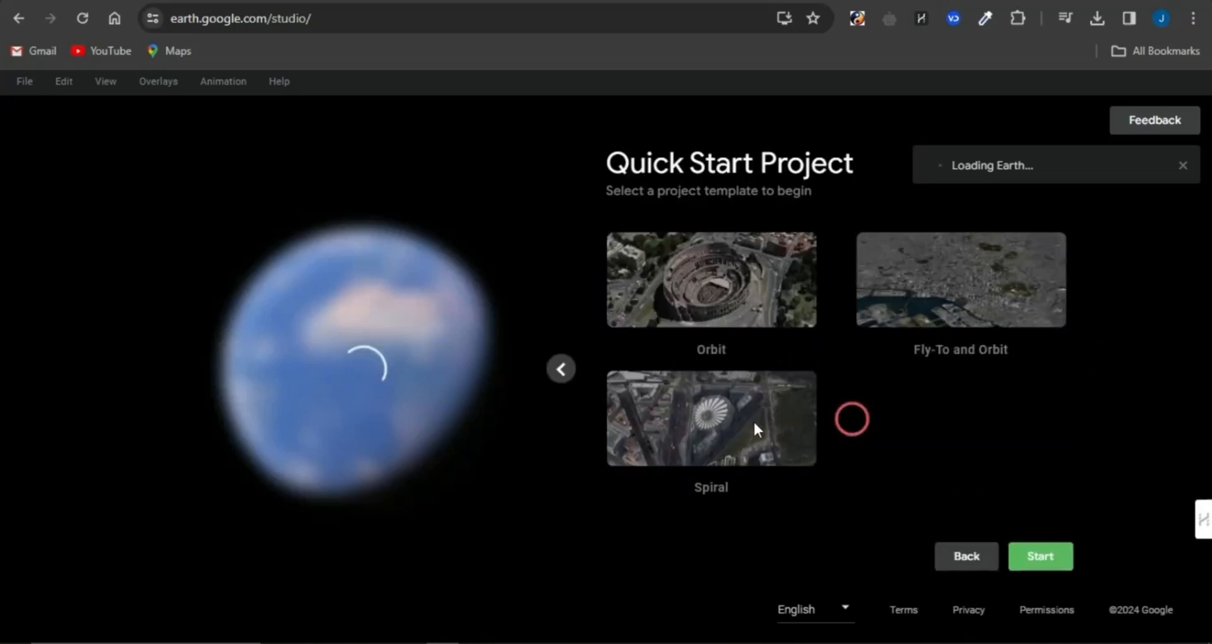
left_click(726, 422)
left_click(1052, 554)
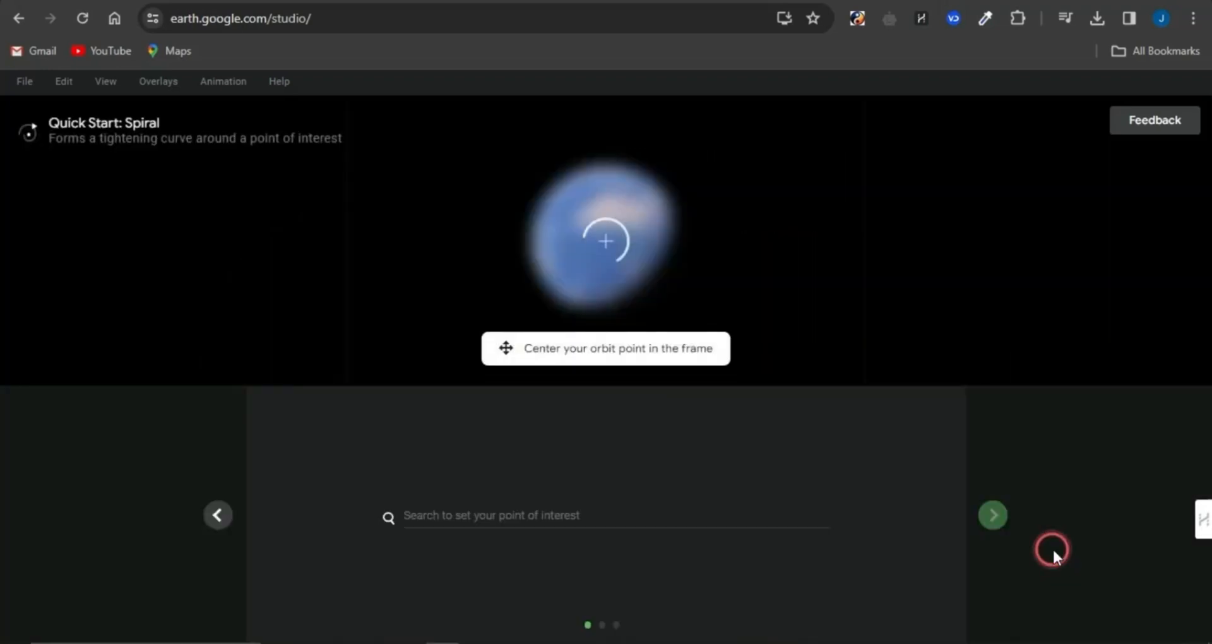
Set the point of interest to Cliffs of Moher, Lislorkan North, County Clare, Ireland, and continue to the spiral settings
left_click(529, 514)
key("ctrl+v")
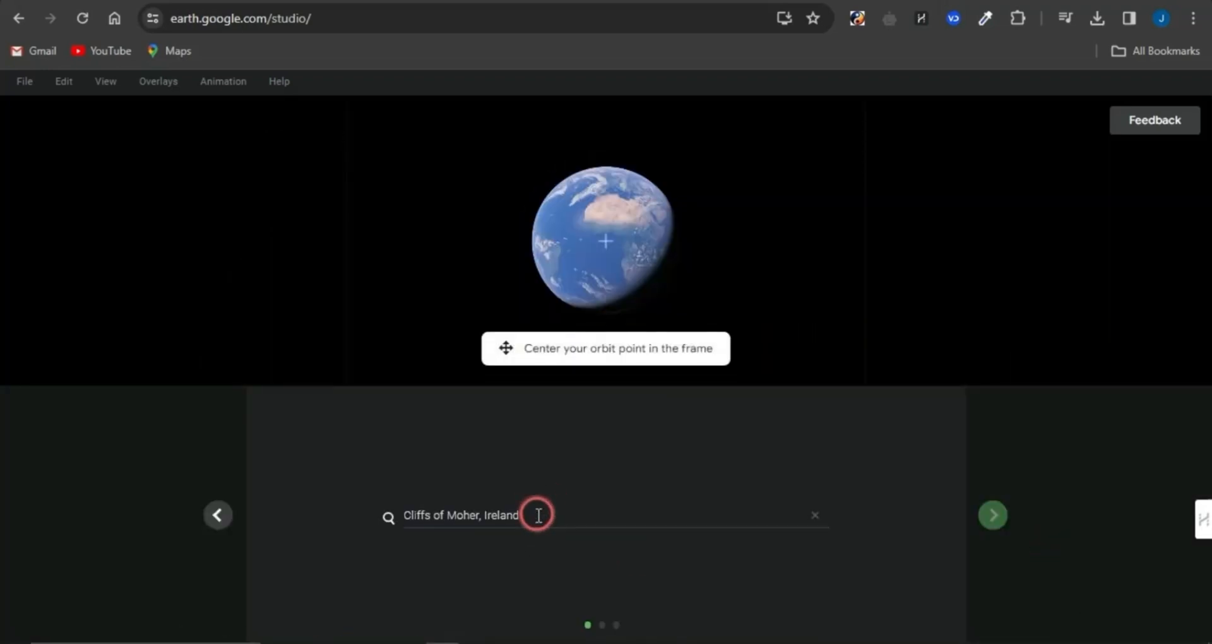
left_click(390, 520)
left_click(490, 547)
left_click(499, 579)
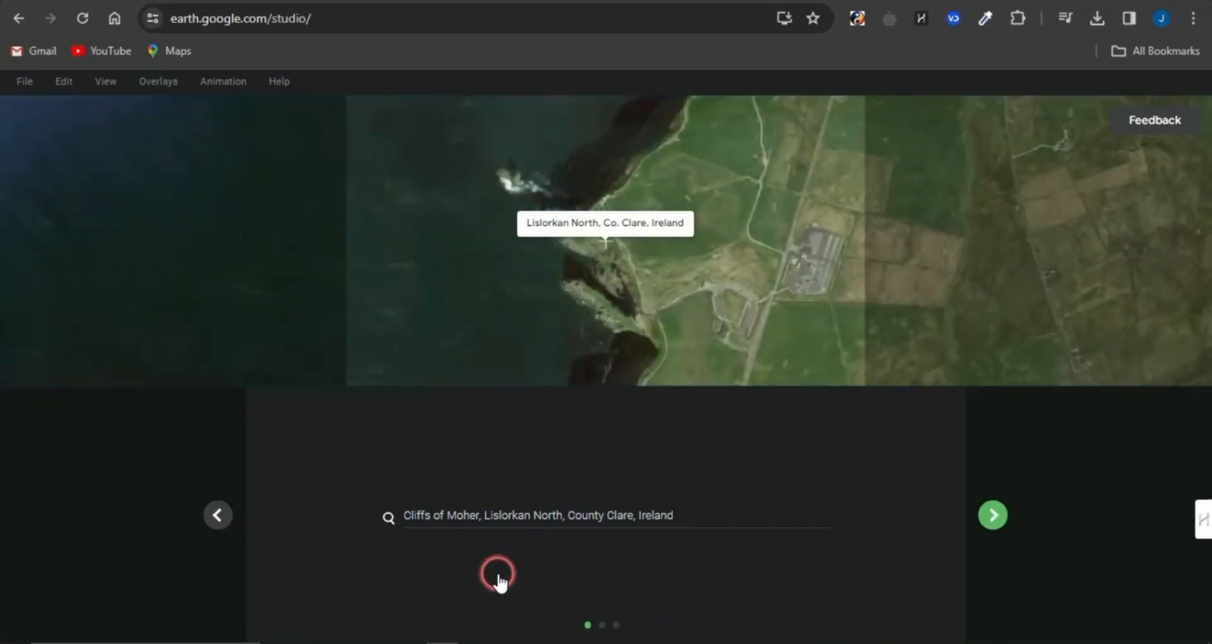
left_click(993, 515)
Set the spiral's start radius to 2544 m, start angle to 180°, start altitude to 228 m and end altitude to 474 m
left_click(448, 500)
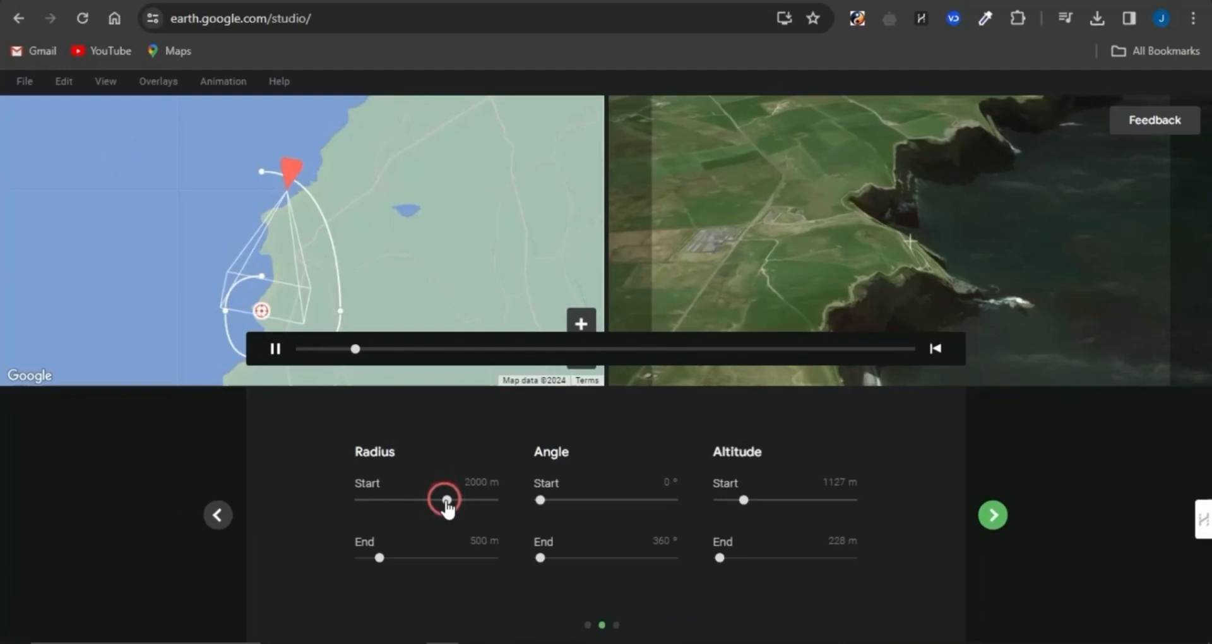
left_click_drag(446, 500, 566, 500)
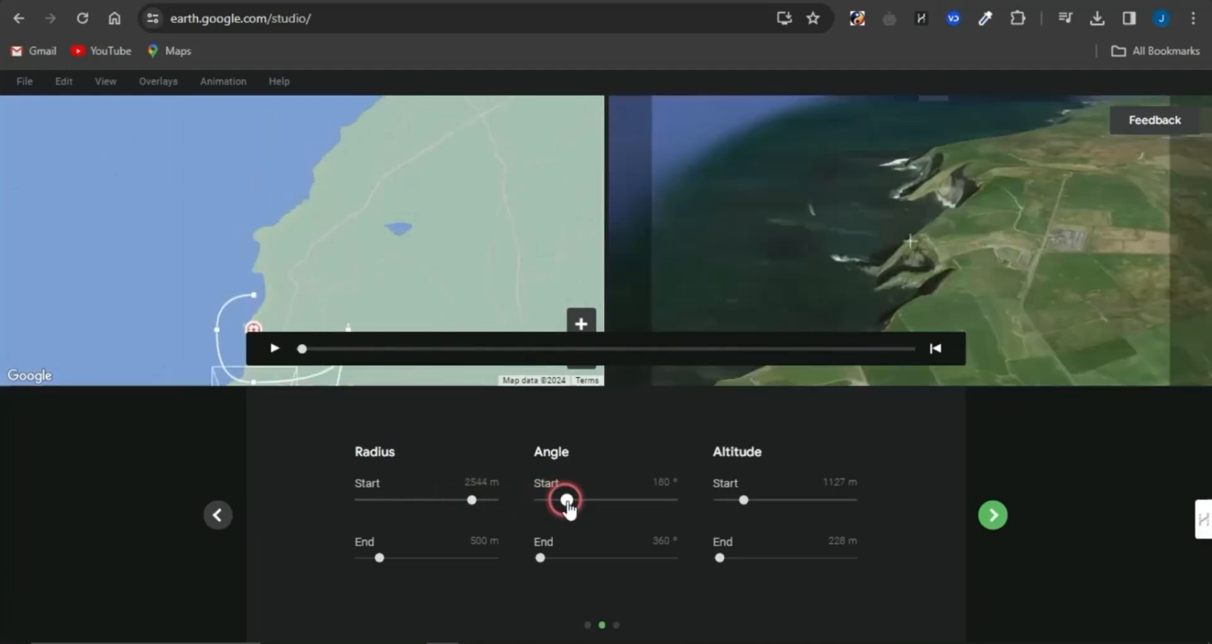
left_click(743, 500)
left_click_drag(743, 500, 719, 500)
left_click_drag(719, 558, 736, 557)
Set the spiral's start radius to 796 m and end radius to 100 m, and preview the camera path
left_click_drag(472, 500, 360, 500)
left_click_drag(380, 557, 360, 558)
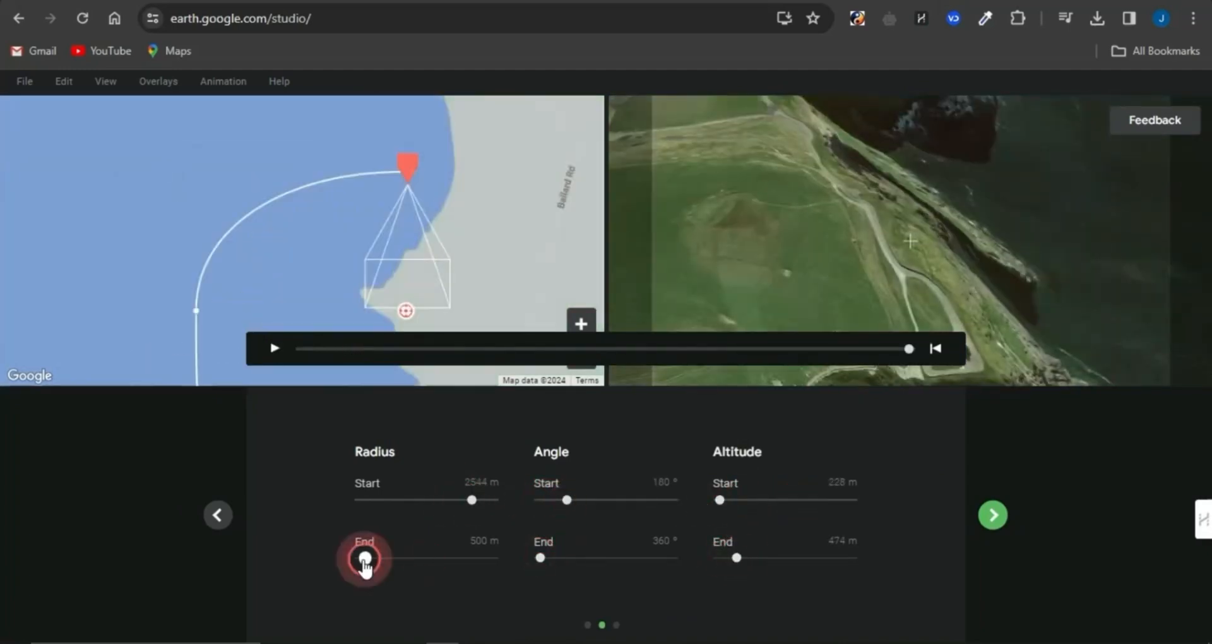
left_click_drag(360, 500, 392, 500)
left_click(274, 349)
left_click_drag(303, 348, 817, 343)
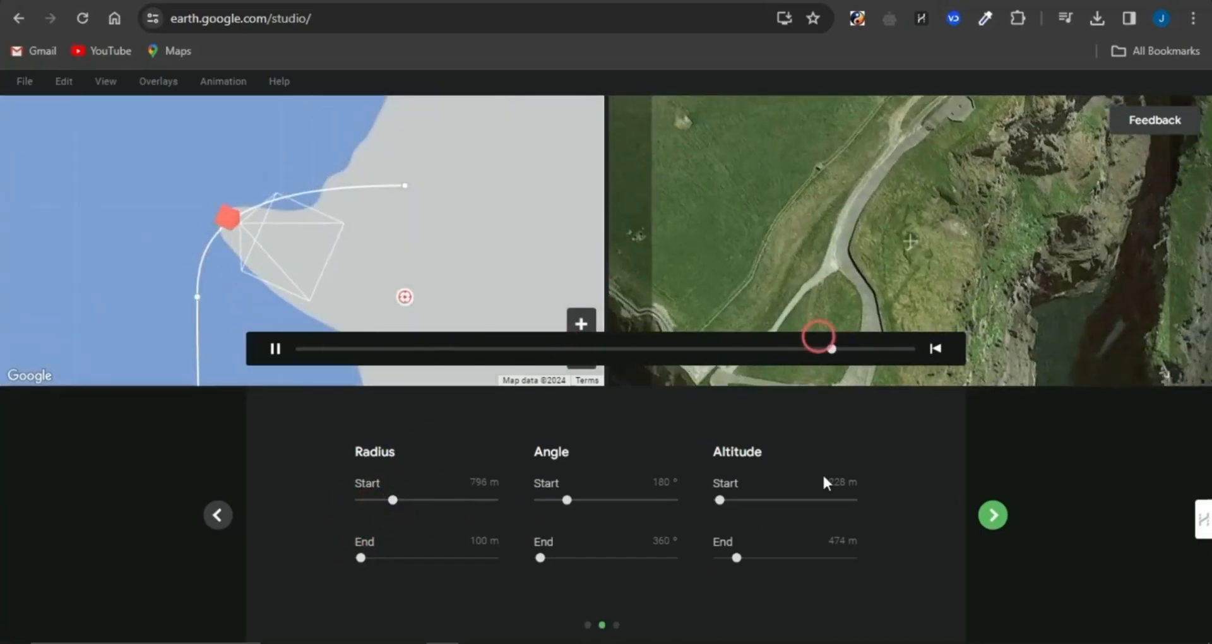
Set the animation duration to 90 seconds and finish creating the spiral project
left_click(993, 515)
double_click(604, 515)
type("90")
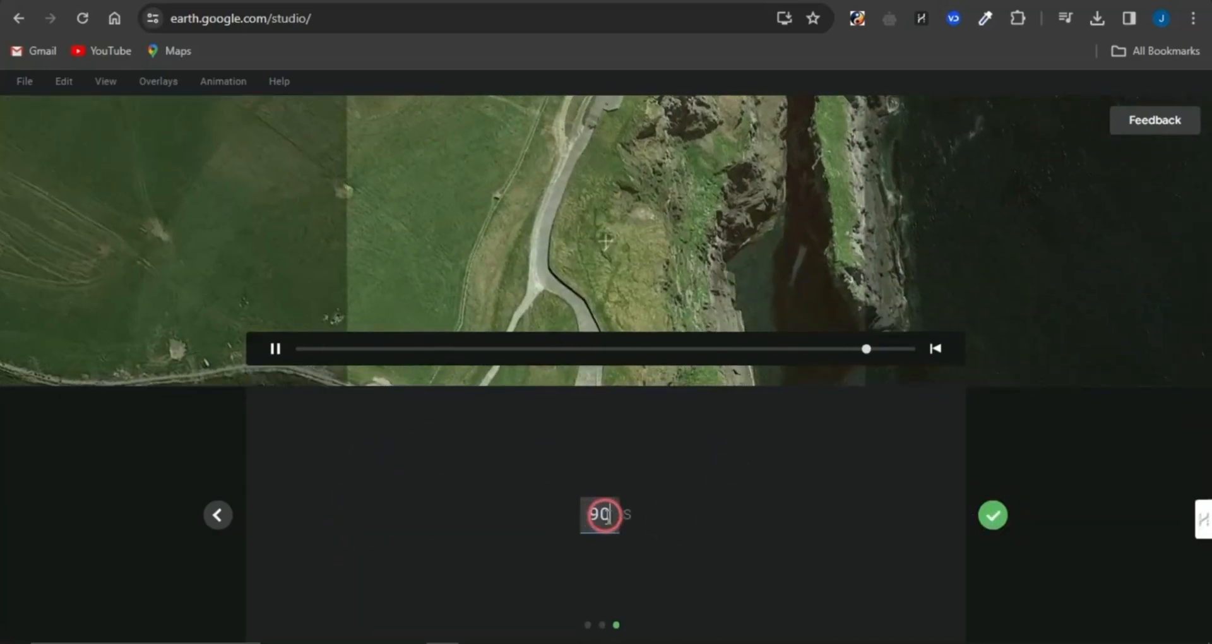
left_click(934, 522)
left_click(997, 516)
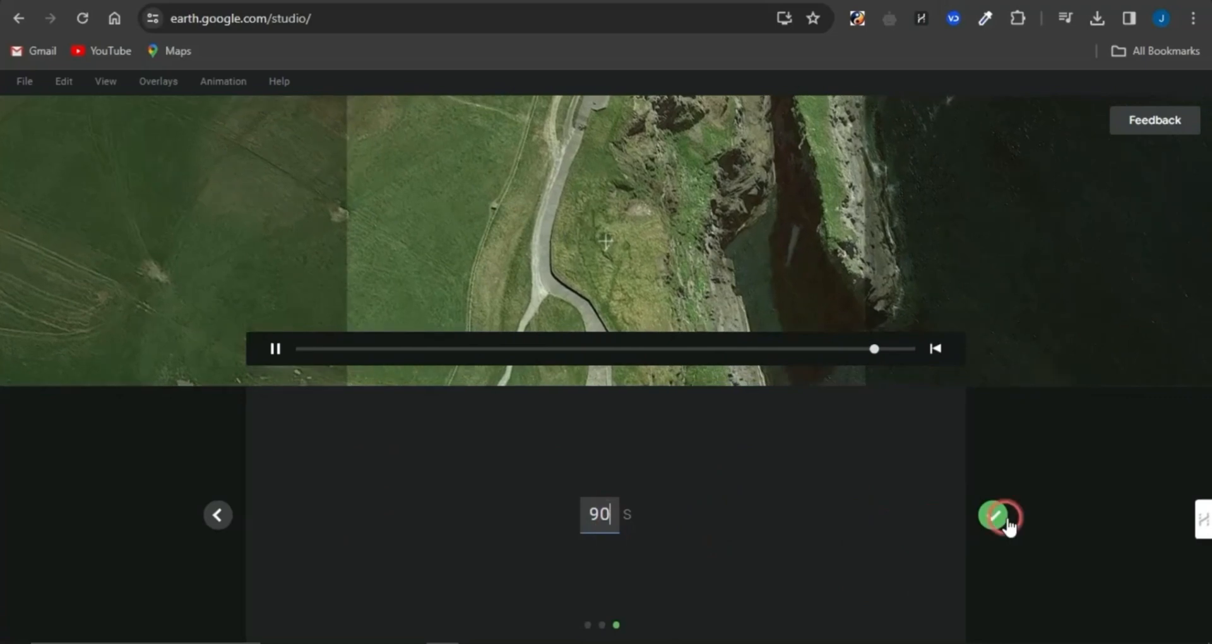
left_click(827, 571)
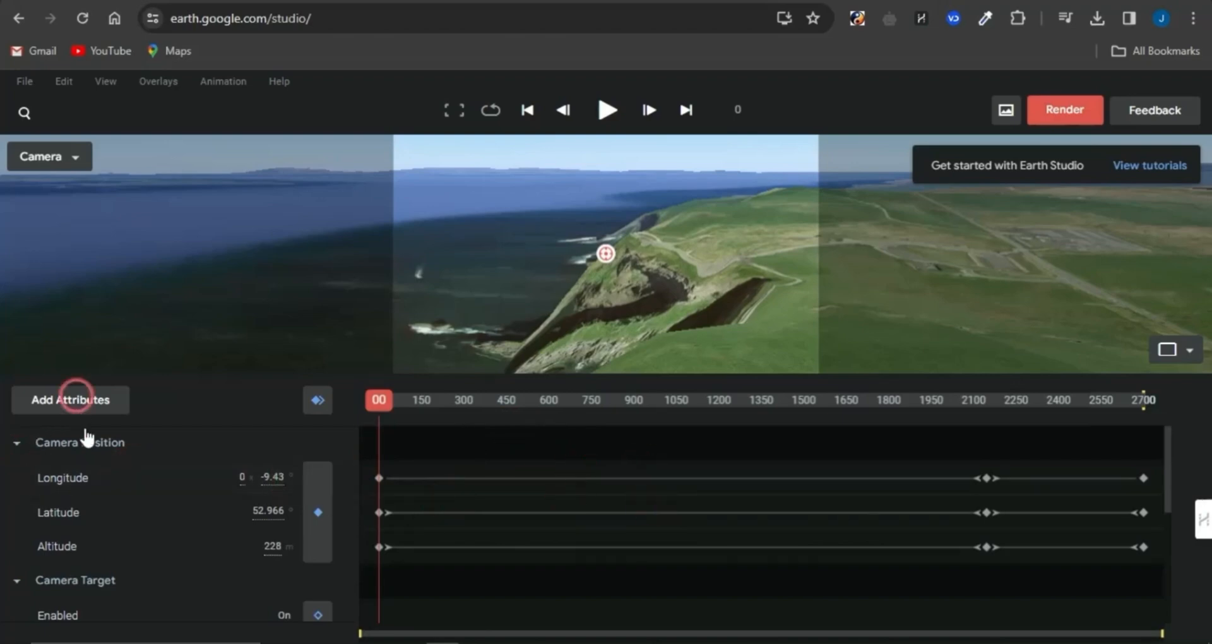
Shift the camera view slightly at the first frame of the cliffs flyover
scroll(149, 508, "down", 3)
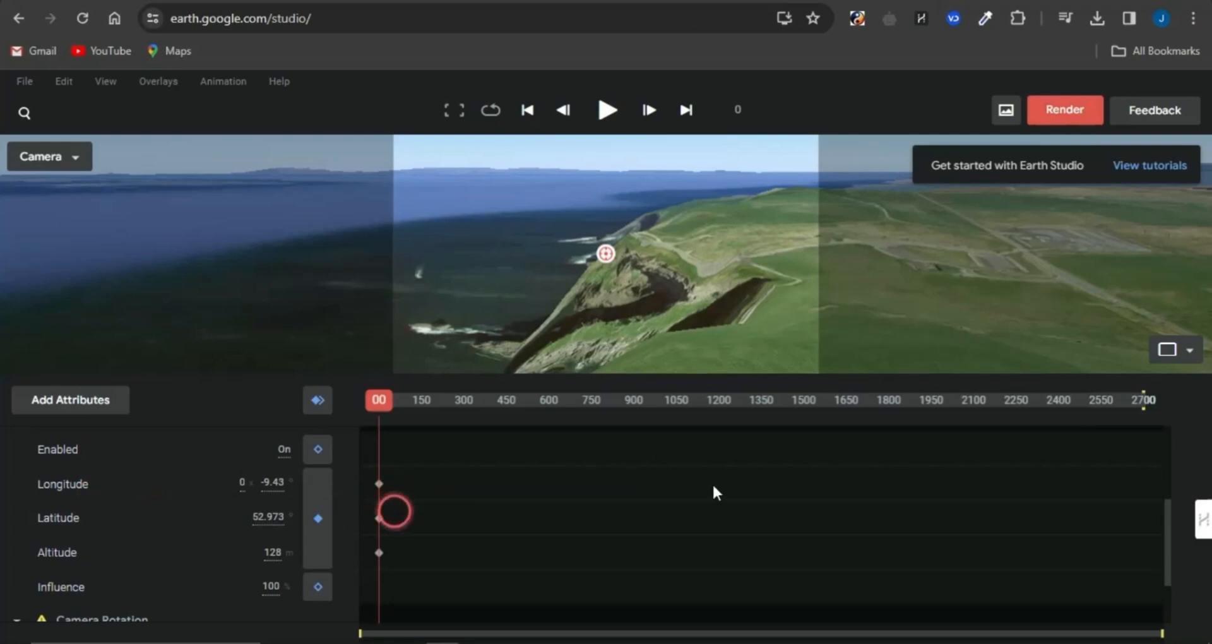
mouse_move(563, 282)
left_mouse_down()
mouse_move(578, 283)
mouse_move(530, 294)
left_mouse_up()
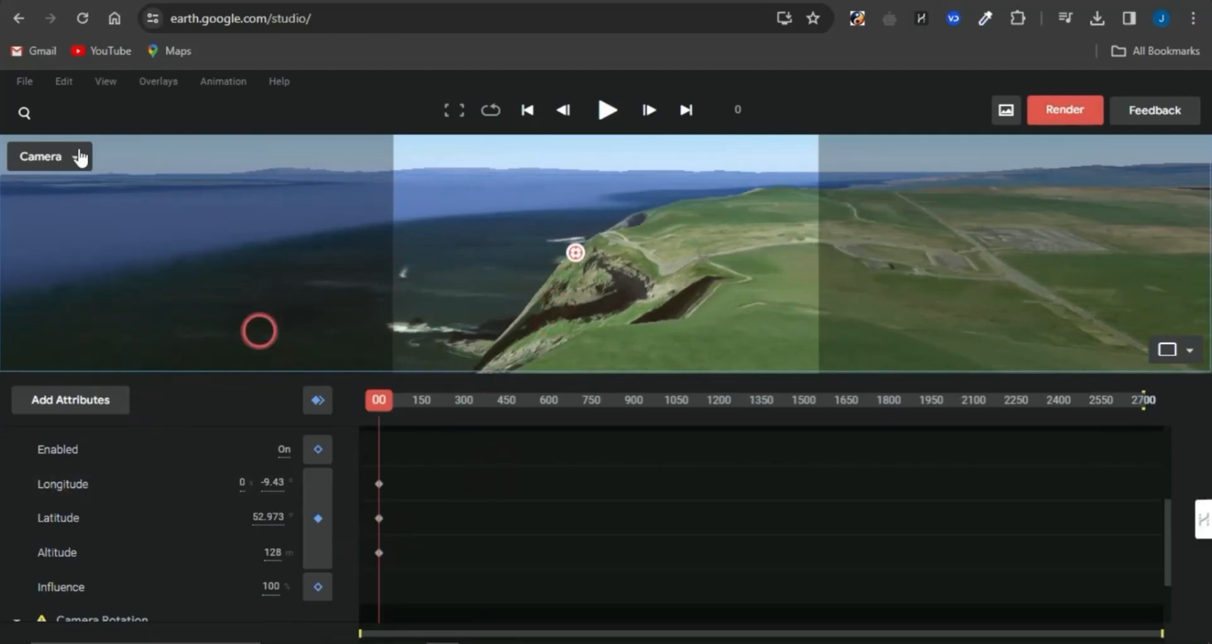
Set the project's width to 1080 in the project settings so the frame measures 1080 x 1920
left_click(24, 81)
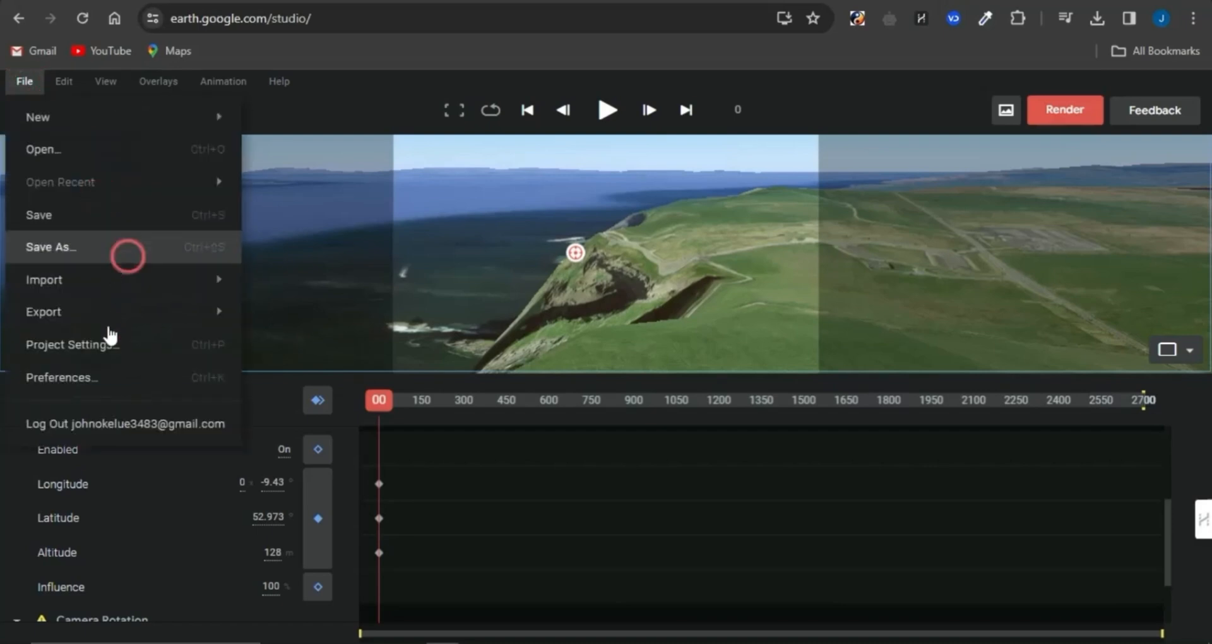
left_click(108, 339)
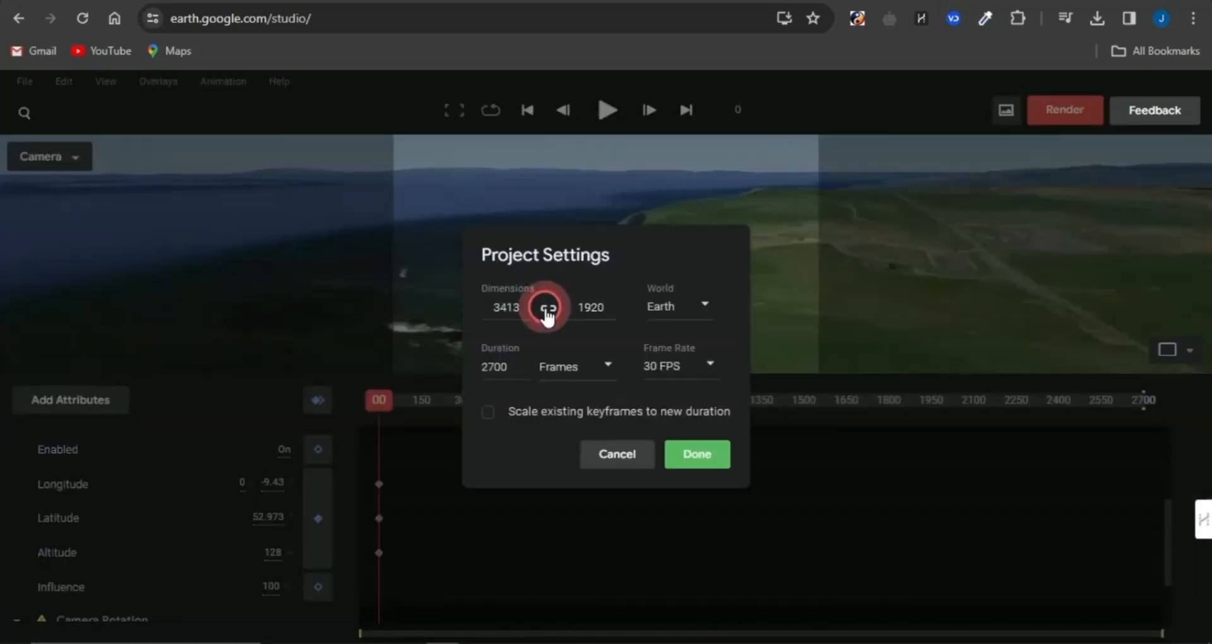
double_click(511, 308)
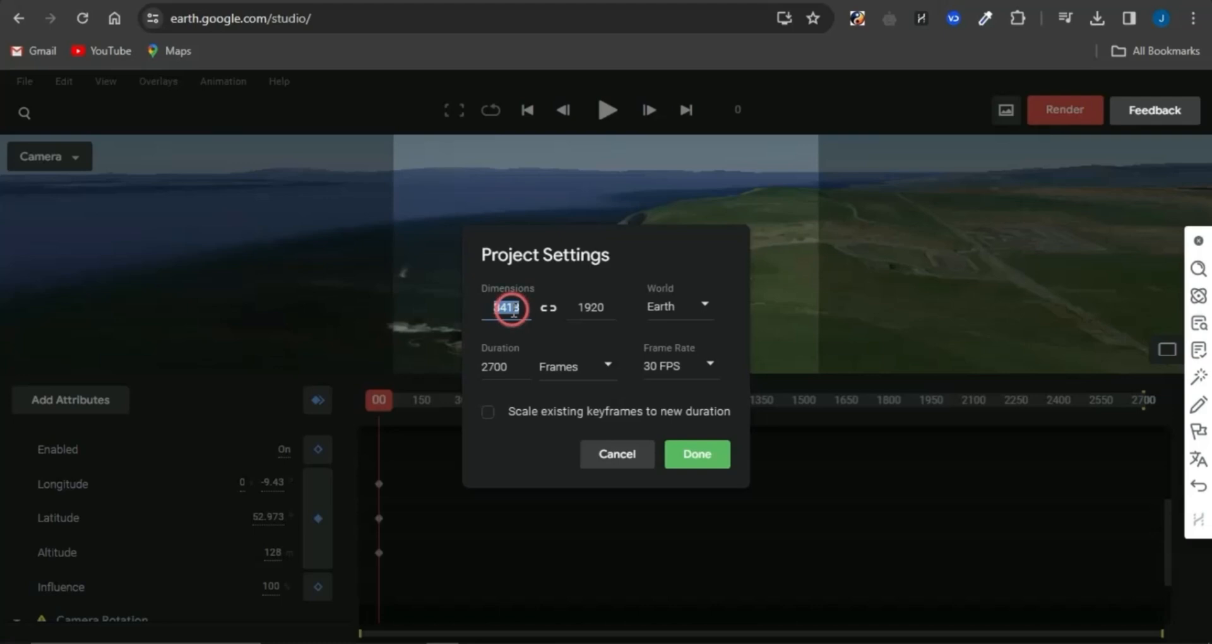
type("1080")
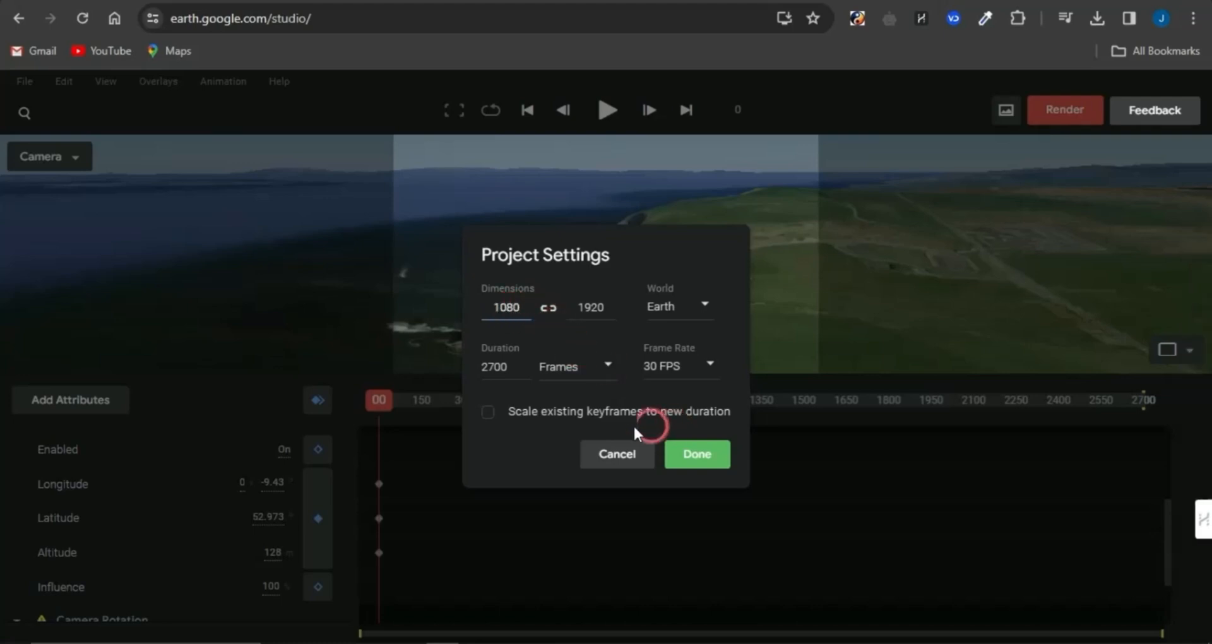
left_click(703, 456)
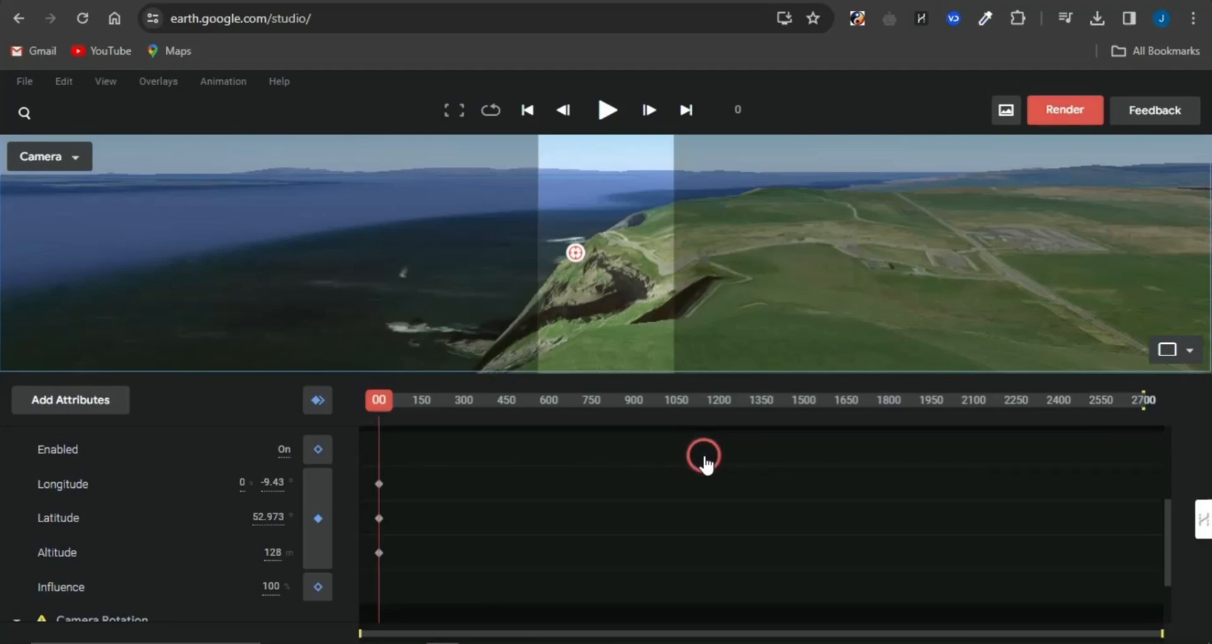
Render the flyover in the cloud as "new video" and download the delivered file
left_click(1065, 114)
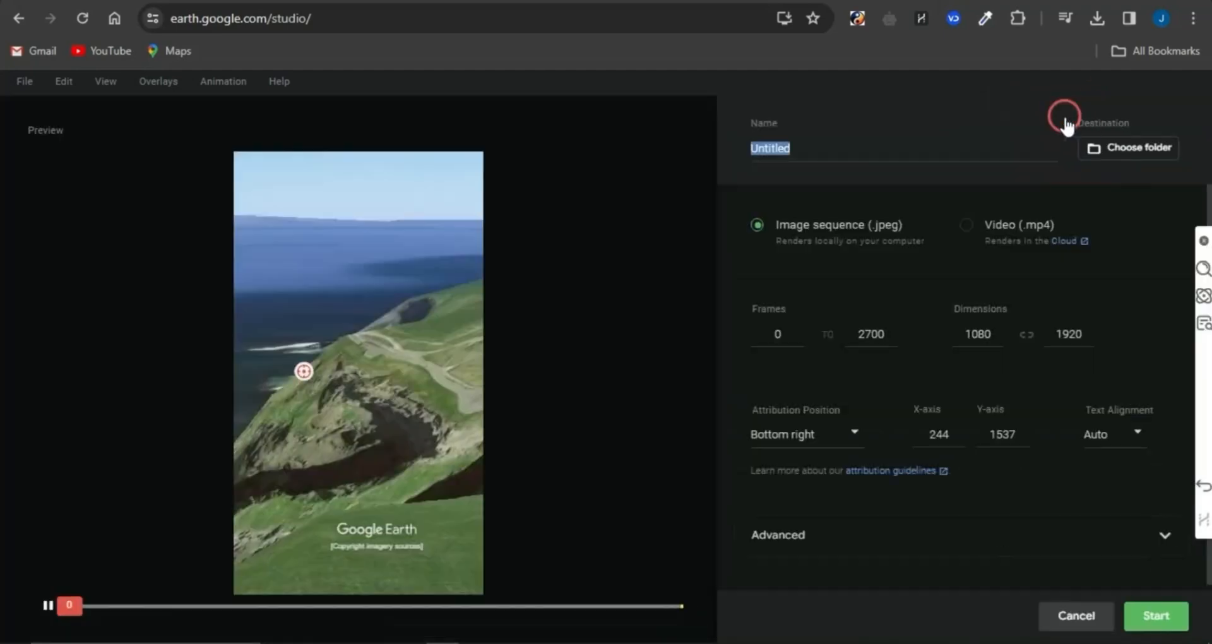
left_click(870, 166)
type("new")
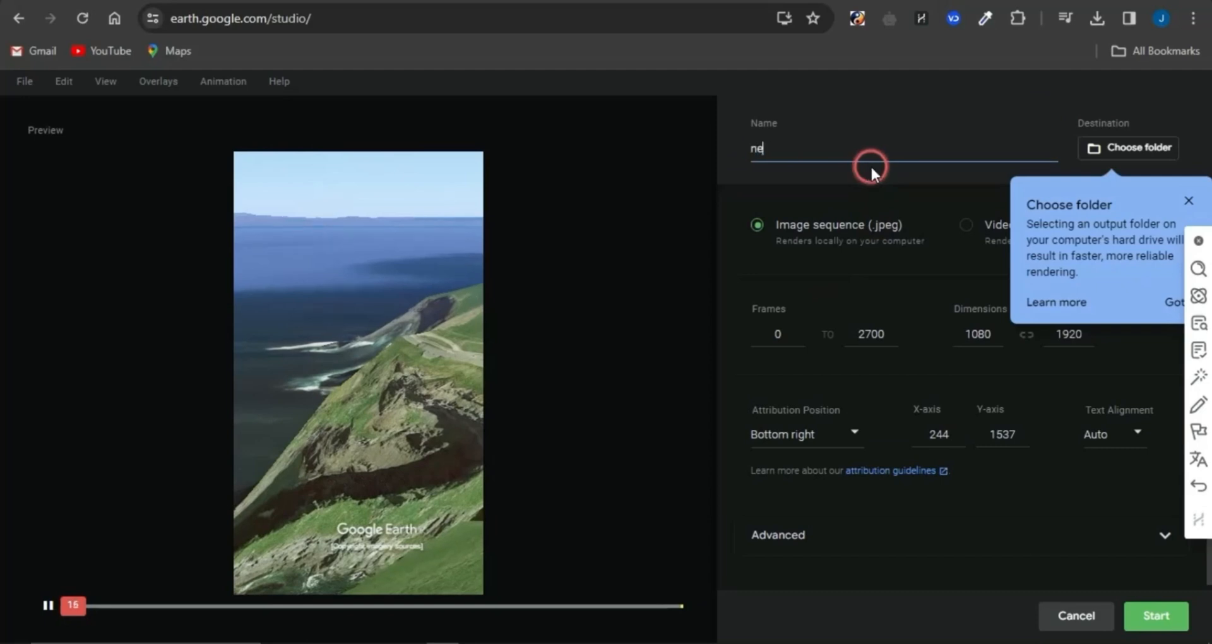
type(" video")
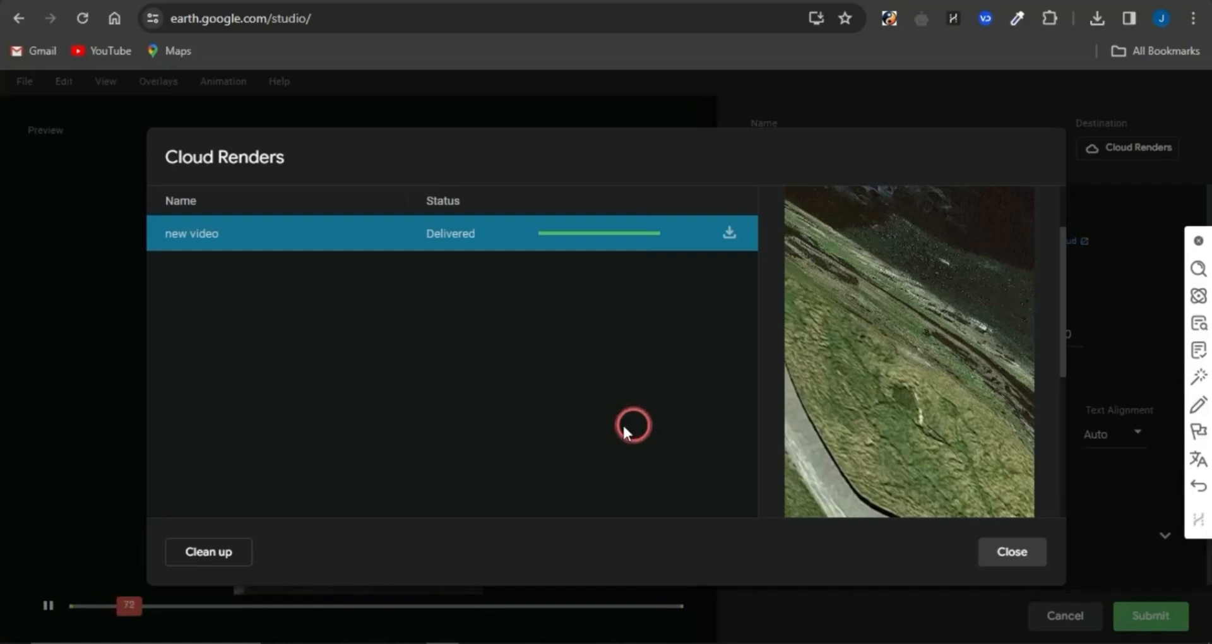
left_click(729, 233)
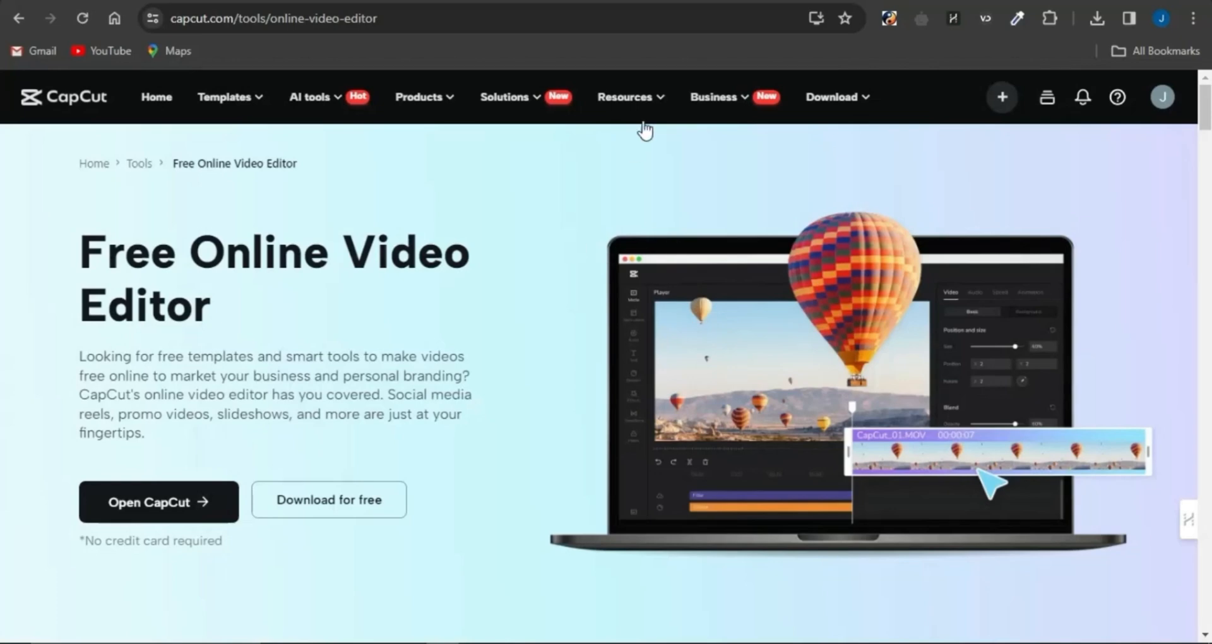
Switch to the CapCut project holding the flyover video and voiceover, and enlarge the timeline
left_click(550, 264)
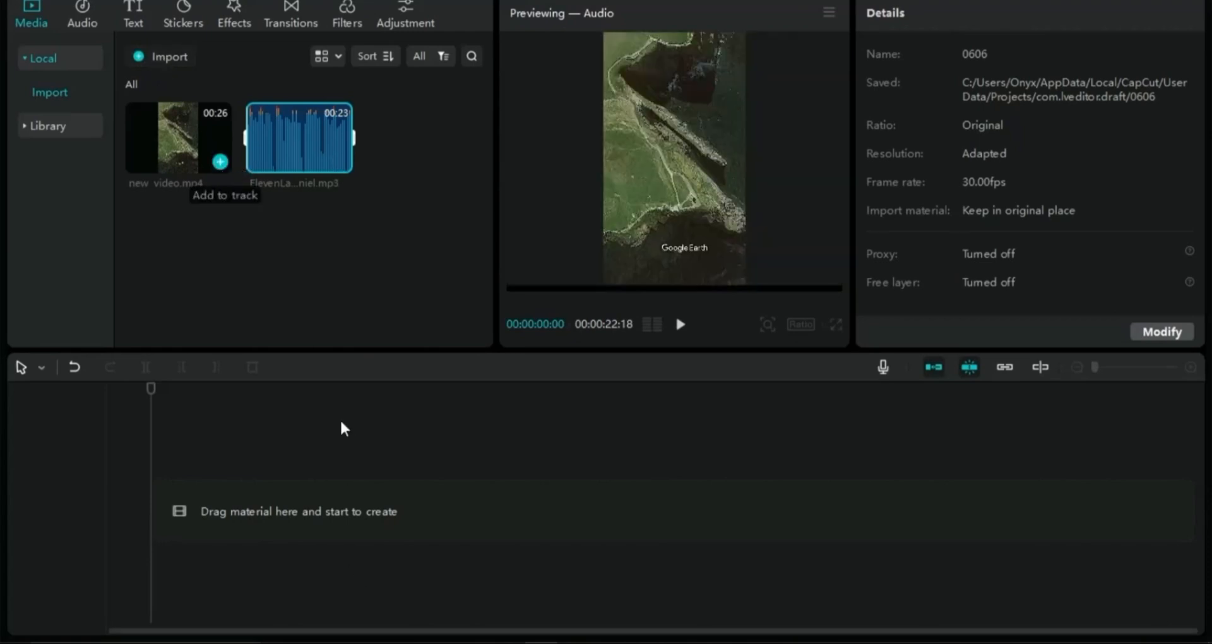
left_click(1190, 367)
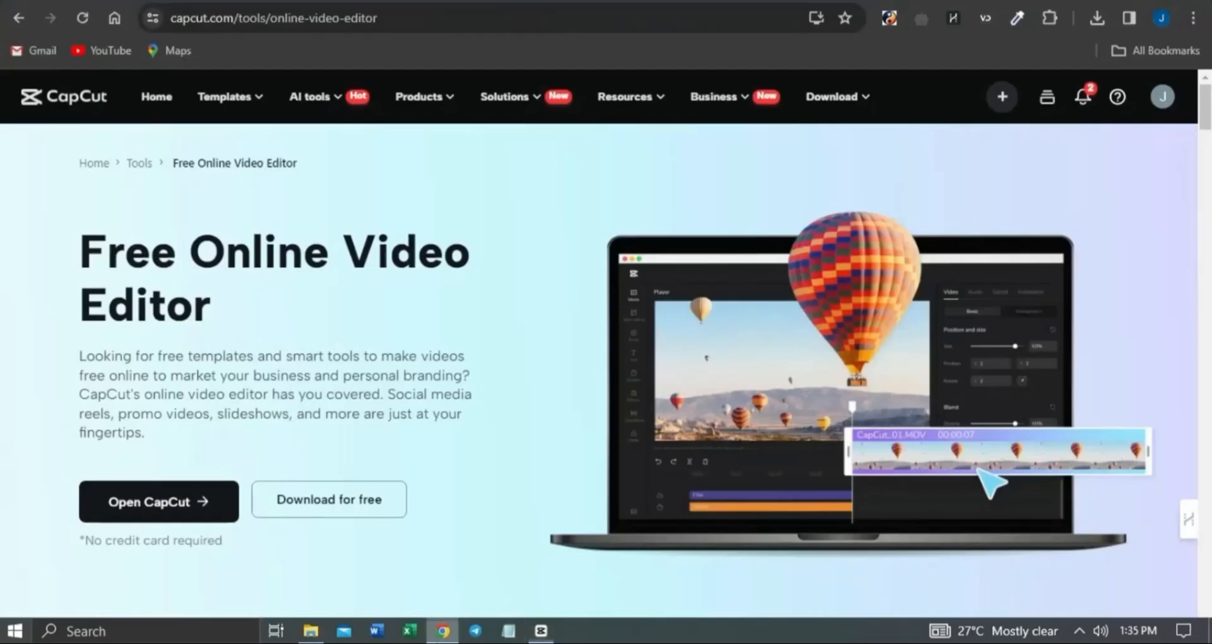
Switch to ElevenLabs and choose a narrator voice for the Cliffs of Moher script
left_click(571, 91)
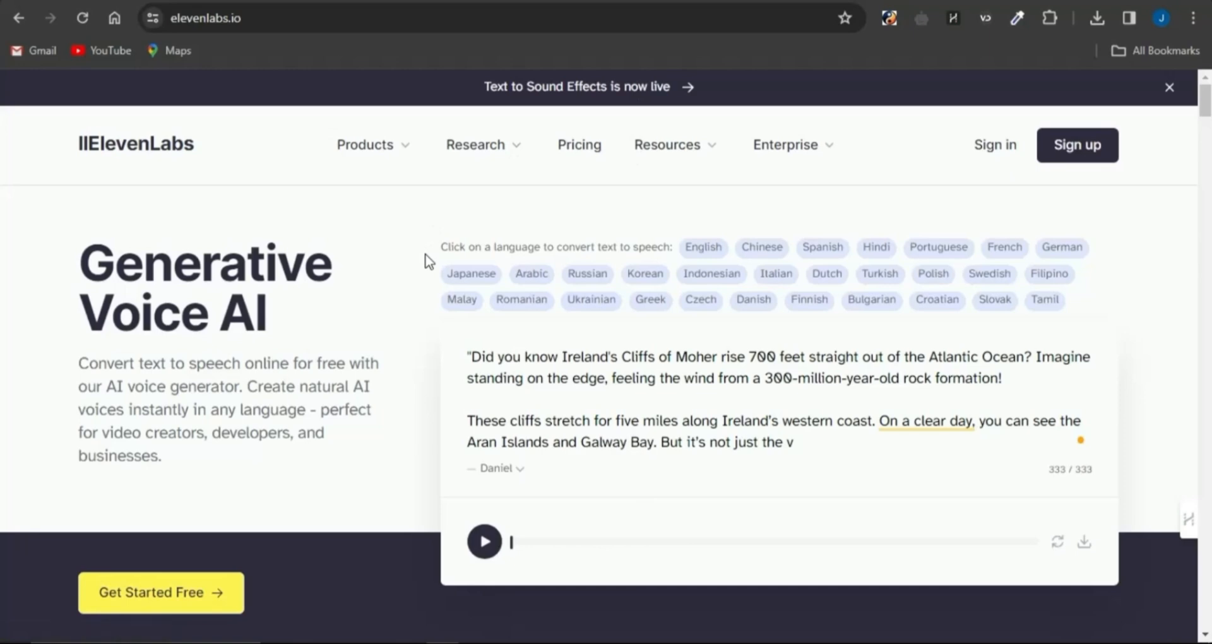
left_click(509, 470)
scroll(495, 532, "down", 3)
left_click(811, 432)
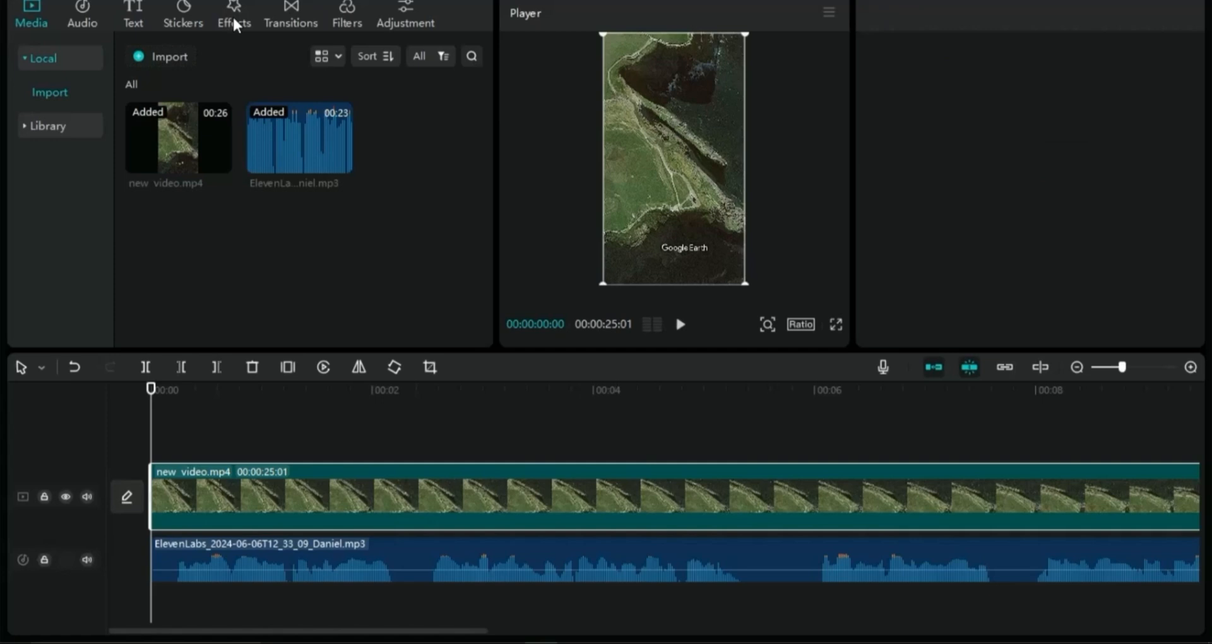
Generate English auto captions in CapCut for the flyover video with its voiceover
left_click(234, 22)
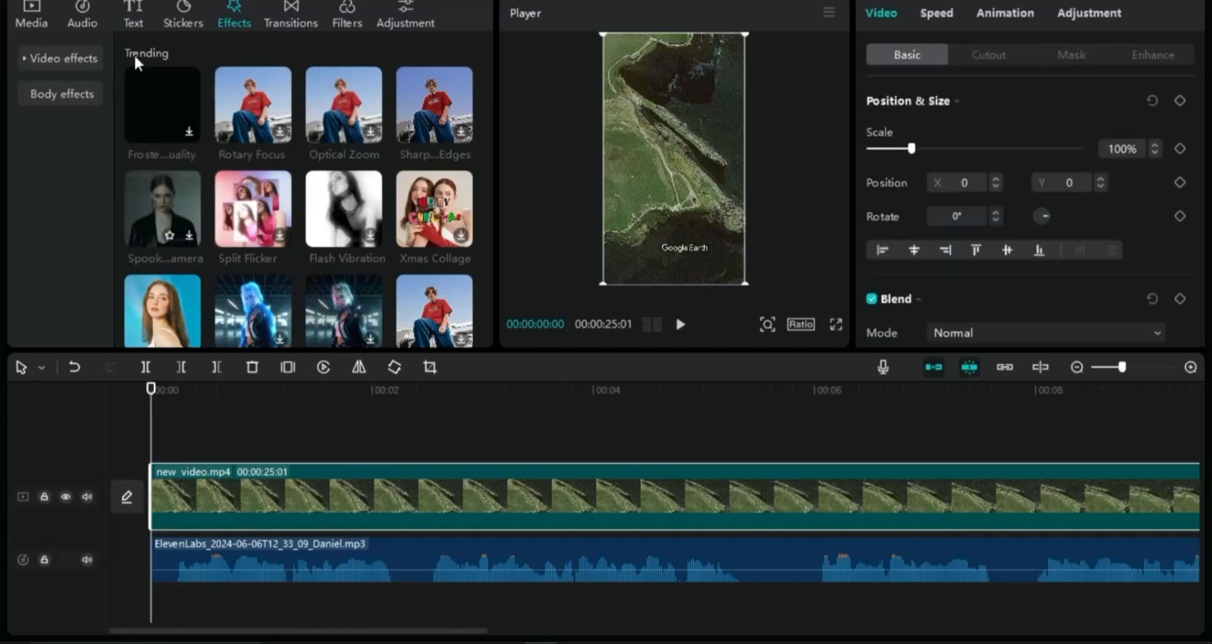
left_click(132, 16)
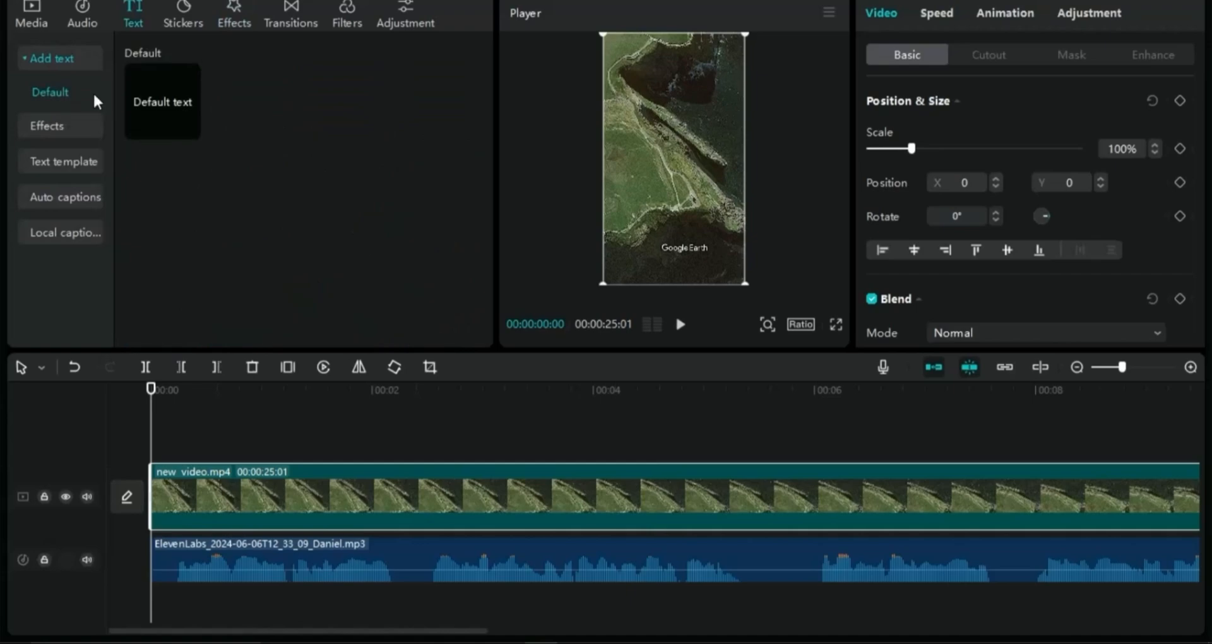
left_click(65, 164)
left_click(291, 284)
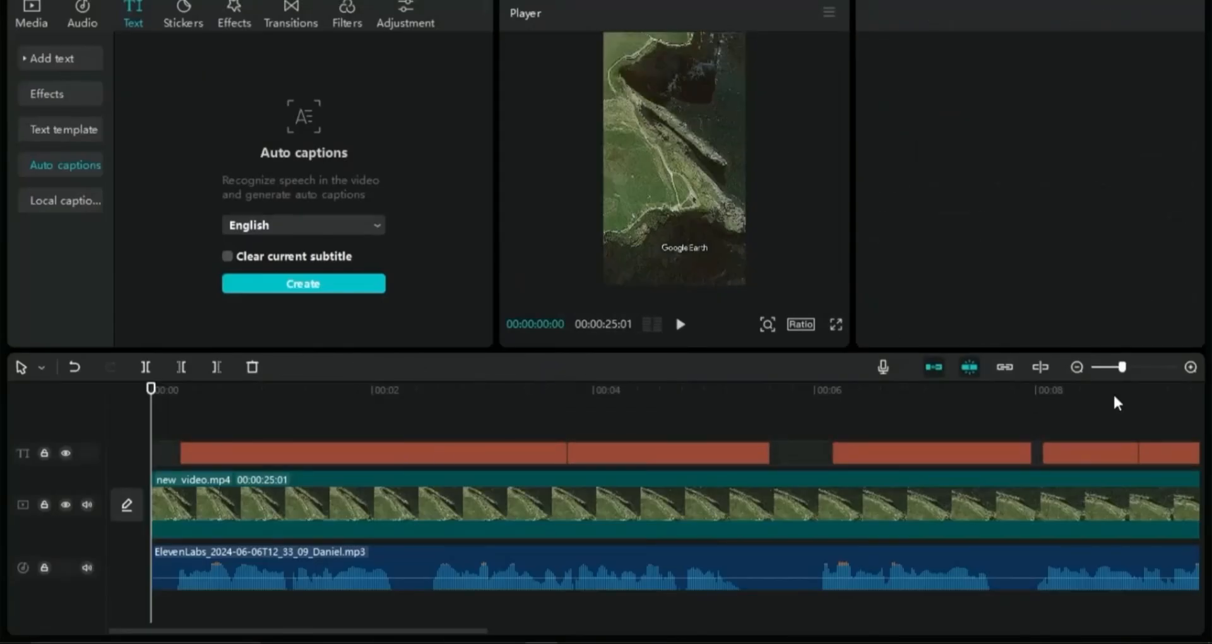
Apply the yellow preset text style to all the captions and set their font size to 17
left_click(423, 434)
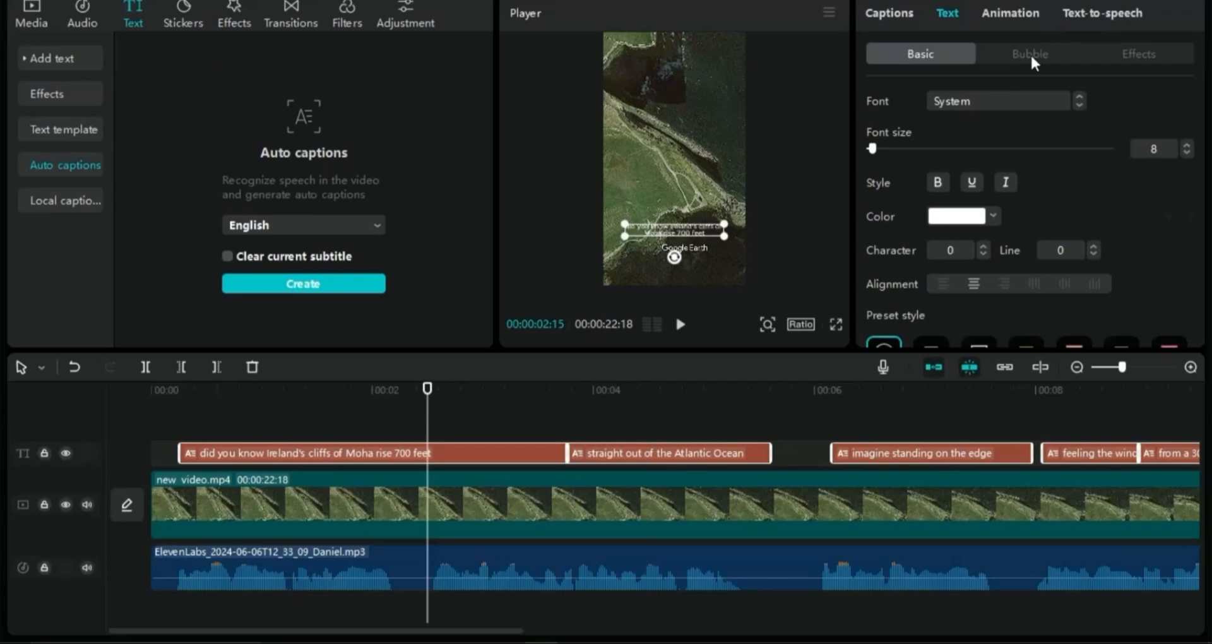
left_click(1024, 346)
scroll(1041, 265, "down", 5)
scroll(1001, 177, "up", 5)
scroll(880, 87, "down", 2)
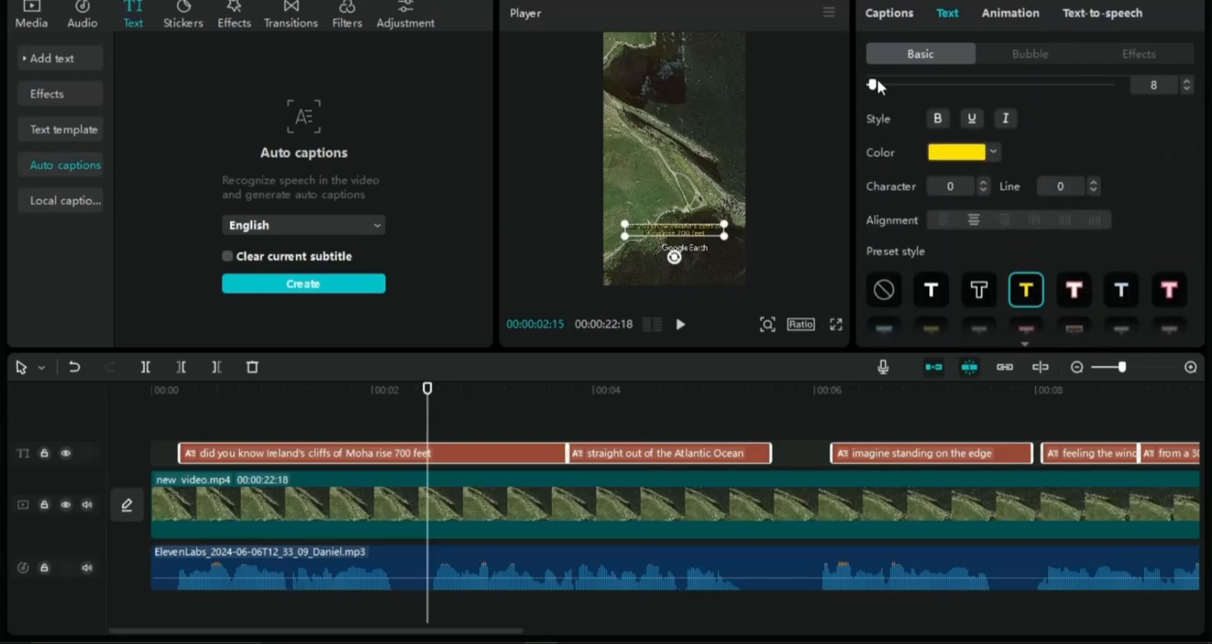
left_click_drag(878, 82, 879, 85)
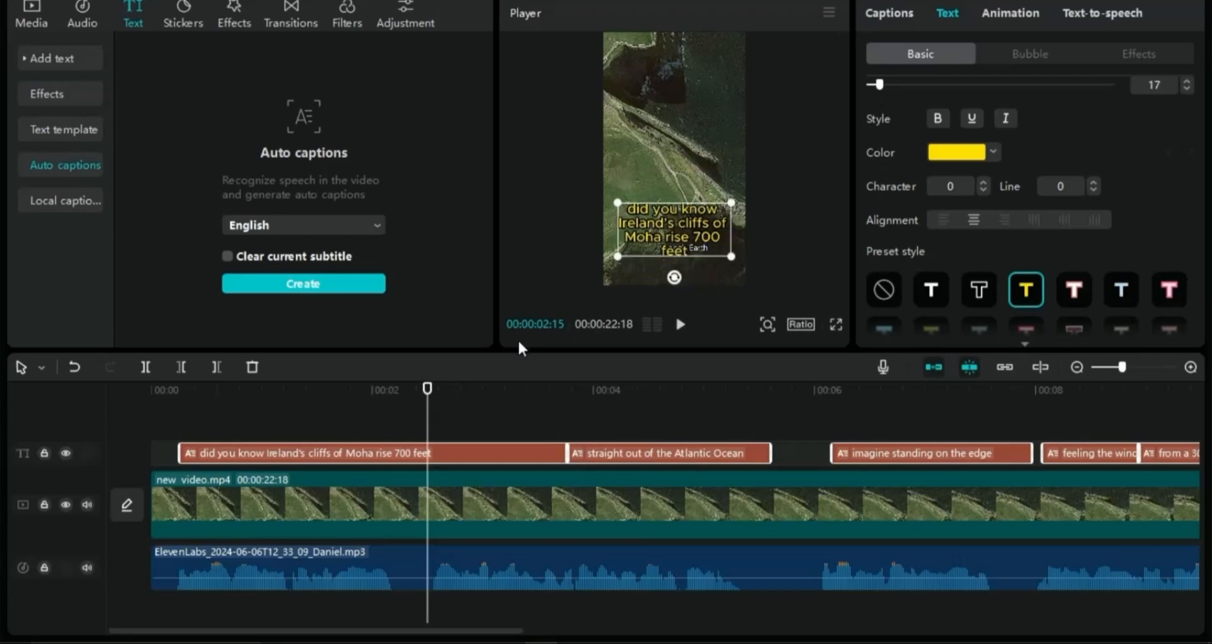
Look into the music library and export the video with the title "Tutorial", replacing the existing file
left_click(82, 19)
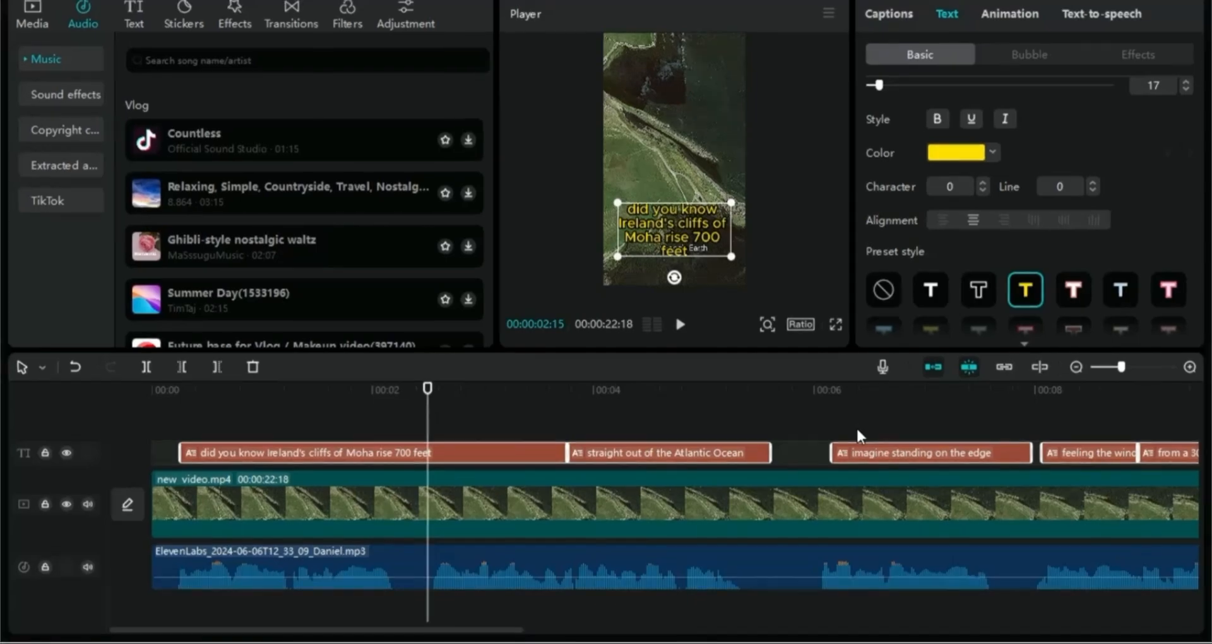
key("ctrl+e")
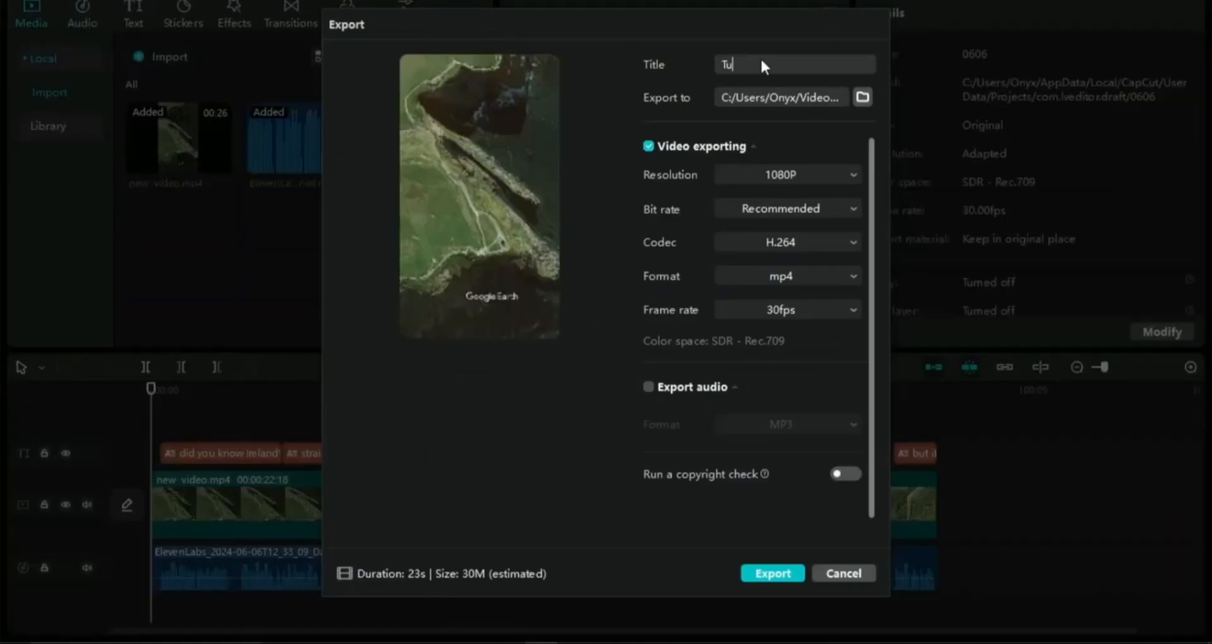
type("torial")
left_click(772, 573)
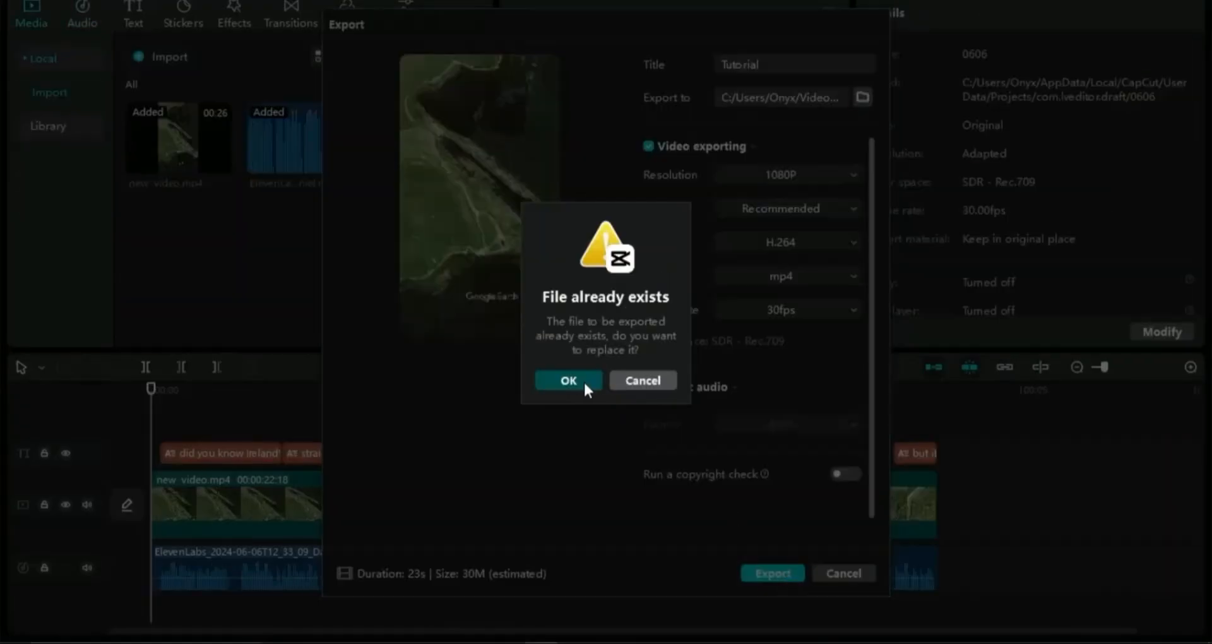
left_click(584, 380)
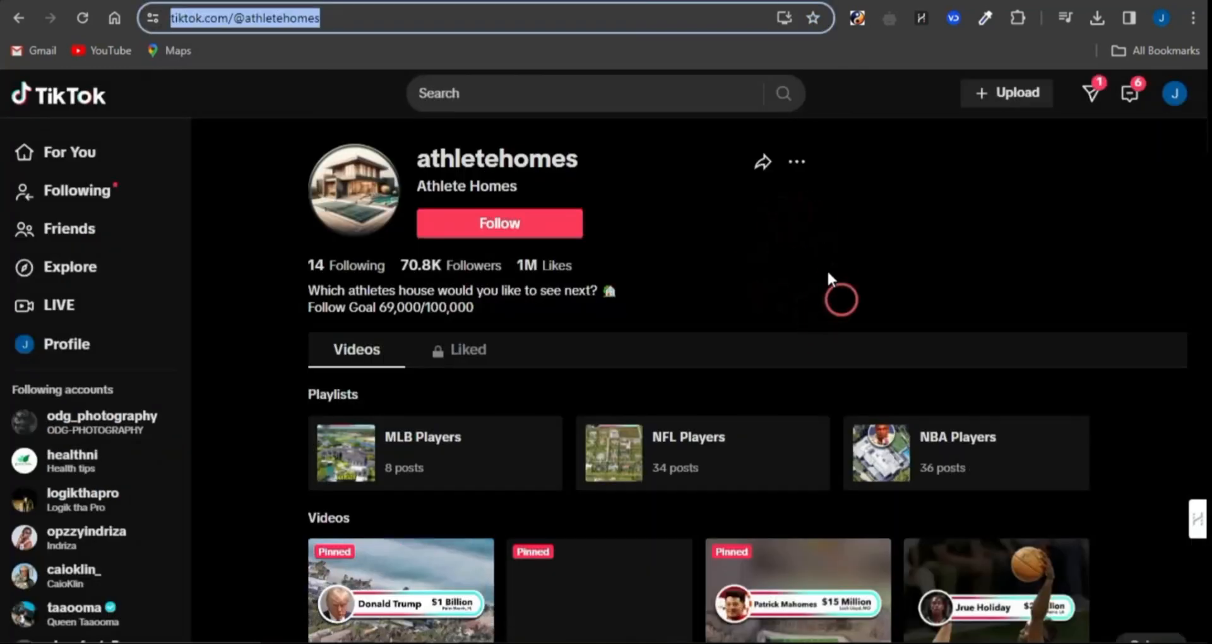
left_click(819, 205)
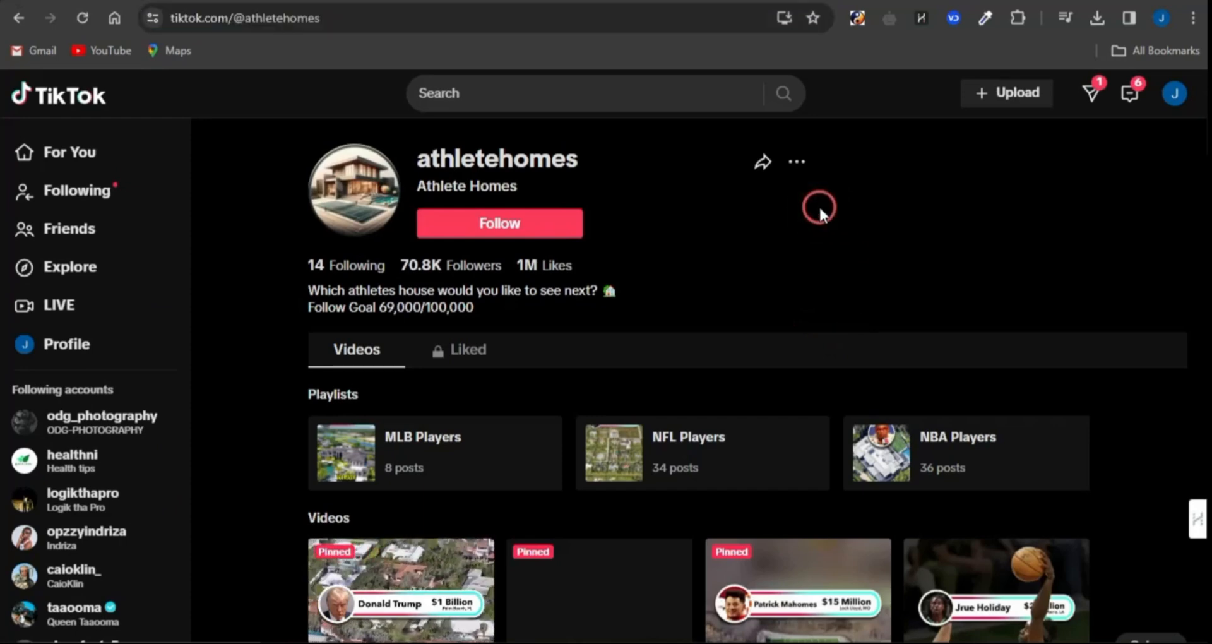